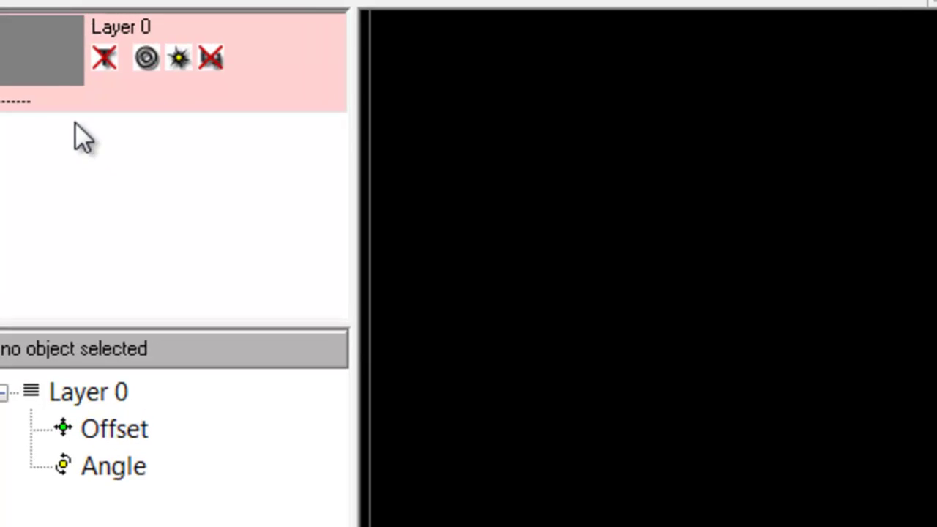
Load P1010005.avi from the desktop as Layer 0's background, accepting the framerate difference and the default background image settings
{"action": "double_click", "coordinate": [34, 73]}
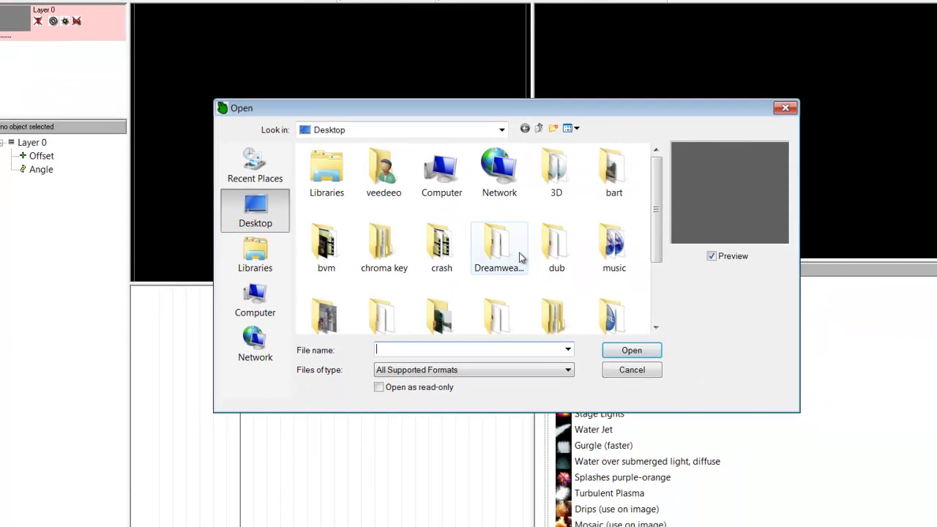
{"action": "left_click_drag", "start_coordinate": [661, 195], "coordinate": [660, 267]}
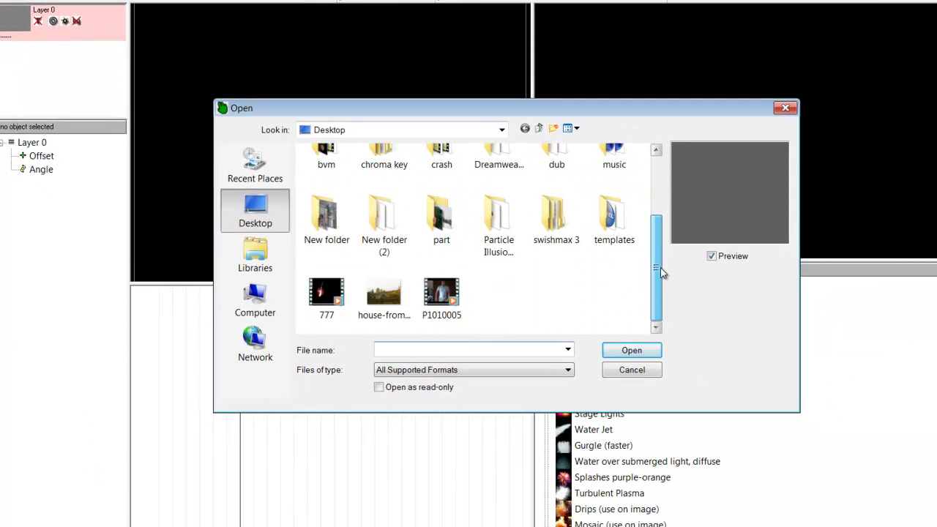
{"action": "left_click", "coordinate": [442, 306]}
{"action": "left_click", "coordinate": [607, 352]}
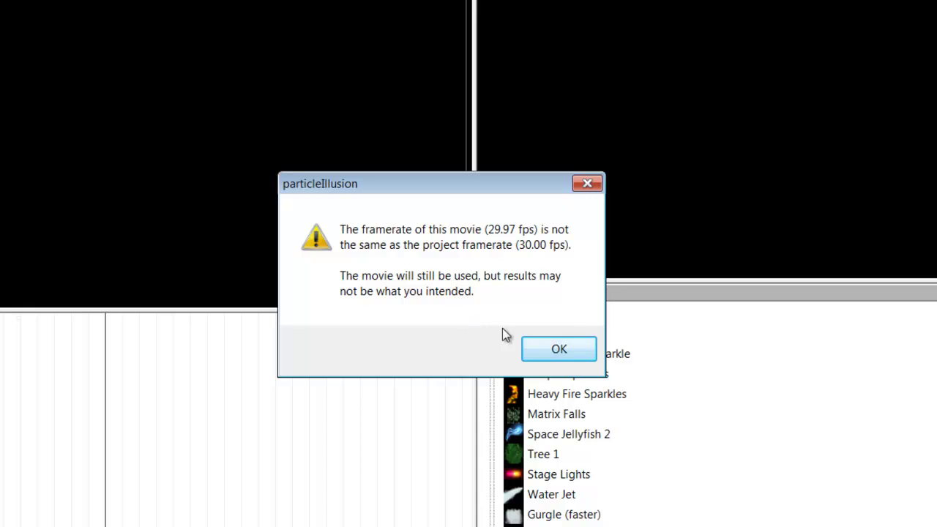
{"action": "left_click", "coordinate": [573, 346]}
{"action": "left_click", "coordinate": [461, 327]}
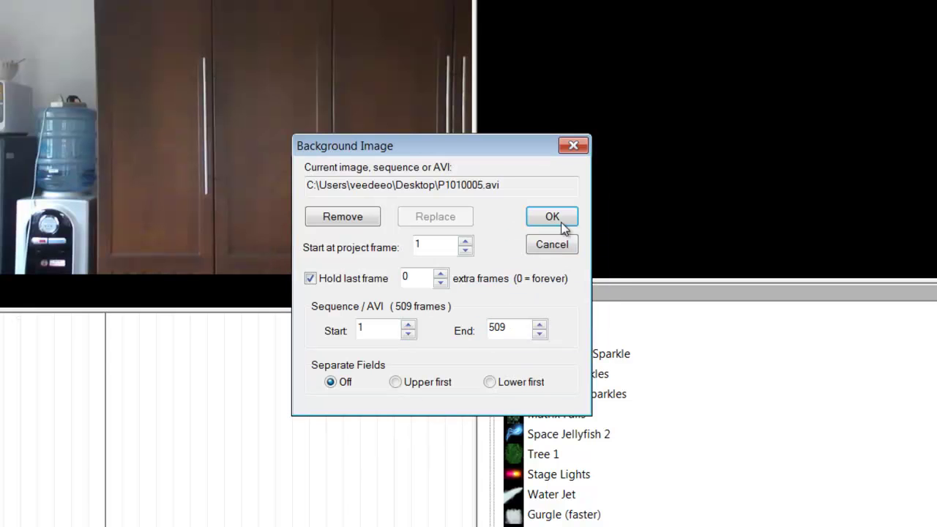
{"action": "left_click", "coordinate": [561, 218]}
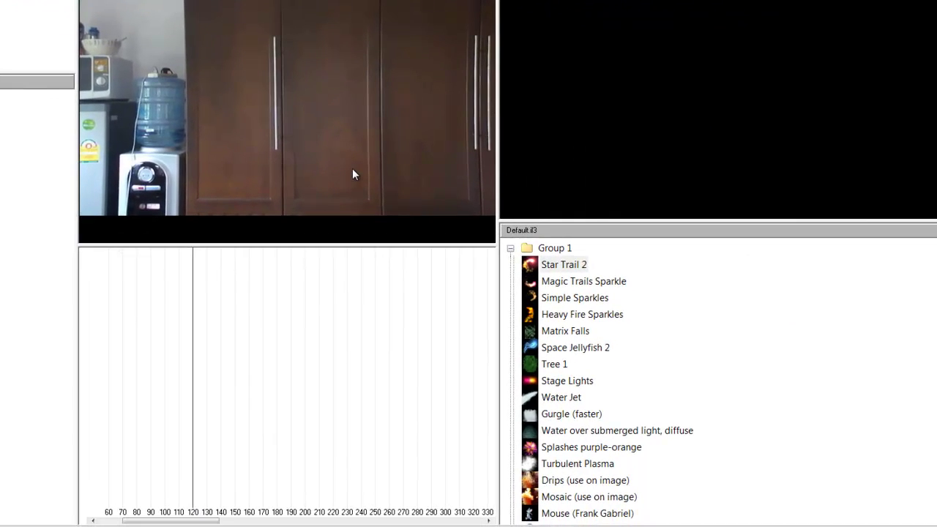
Play the background video from frame 1 to review the action, and stop the playback
{"action": "left_click_drag", "start_coordinate": [202, 521], "coordinate": [180, 522]}
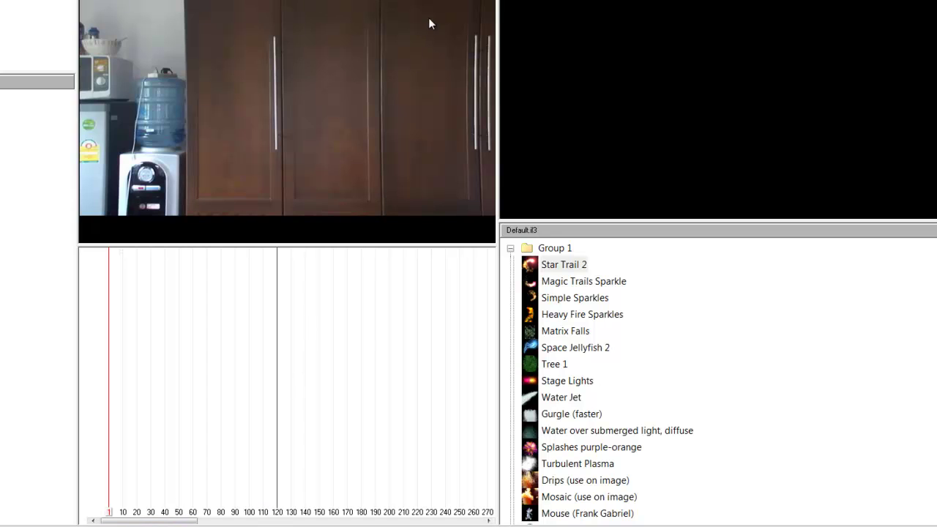
{"action": "key", "text": "space"}
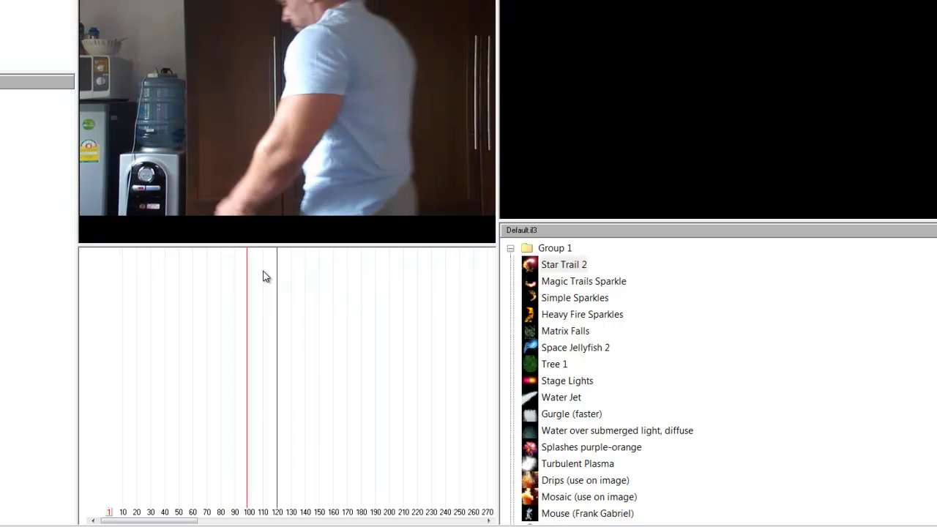
{"action": "key", "text": "Escape"}
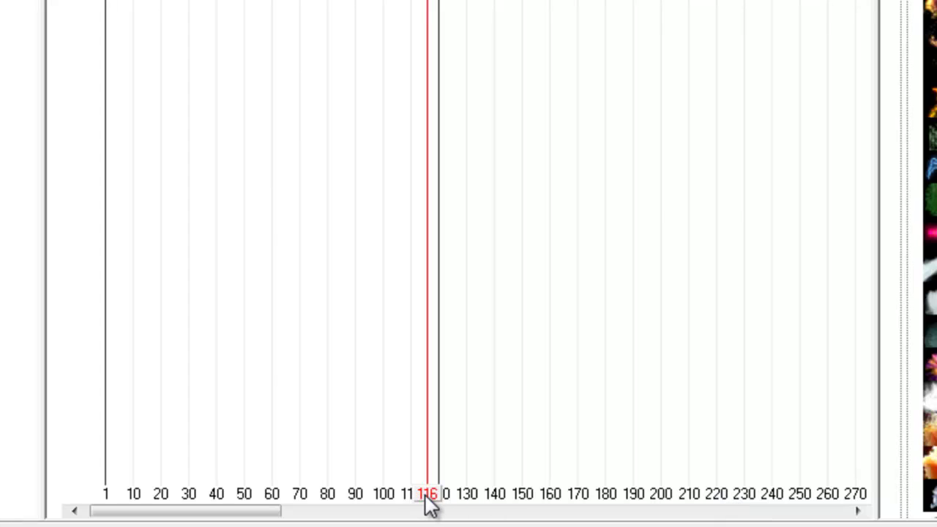
Scrub through the video to where the open palm is held out, and set the project's start frame to 194
{"action": "left_click", "coordinate": [426, 496]}
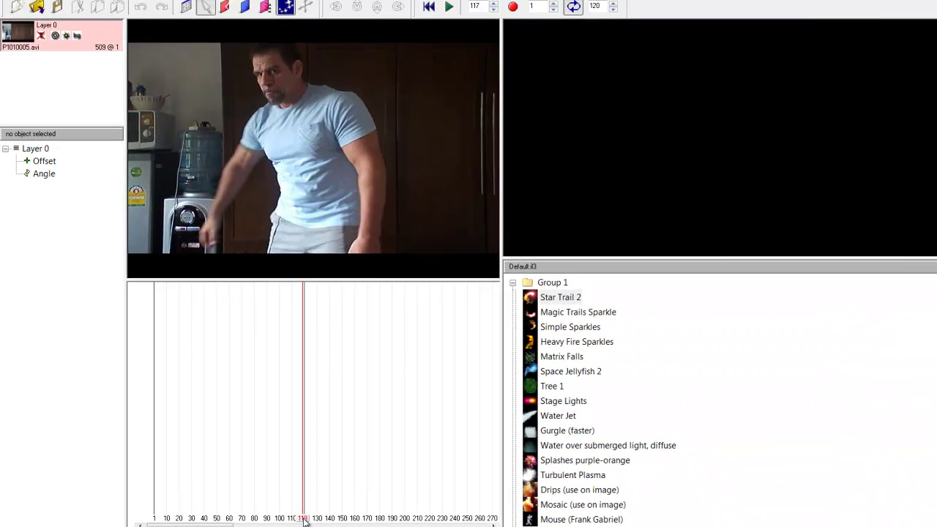
{"action": "left_click_drag", "start_coordinate": [304, 520], "coordinate": [398, 518]}
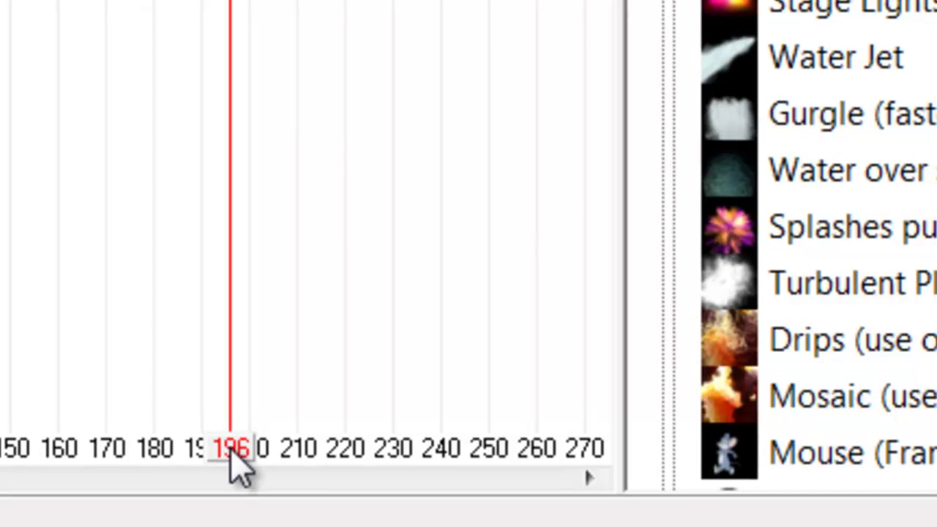
{"action": "left_click_drag", "start_coordinate": [234, 450], "coordinate": [229, 451]}
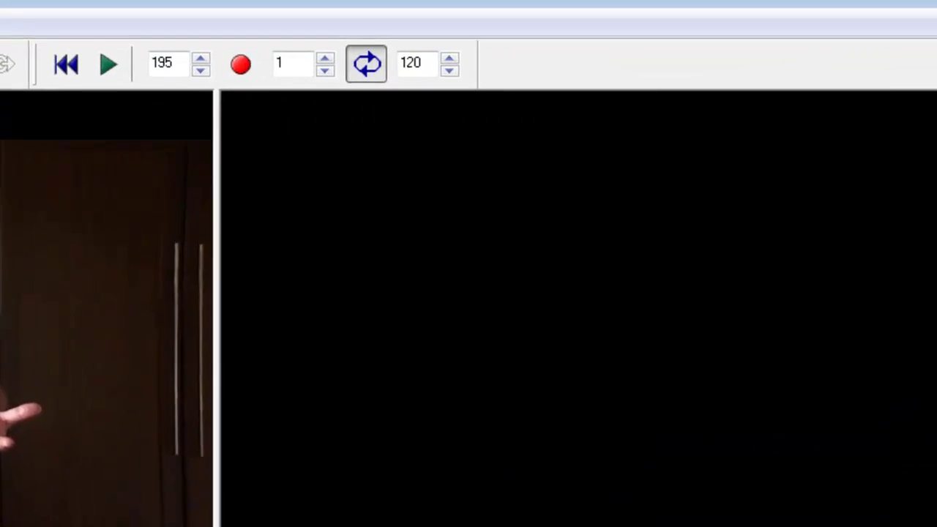
{"action": "left_click", "coordinate": [500, 29]}
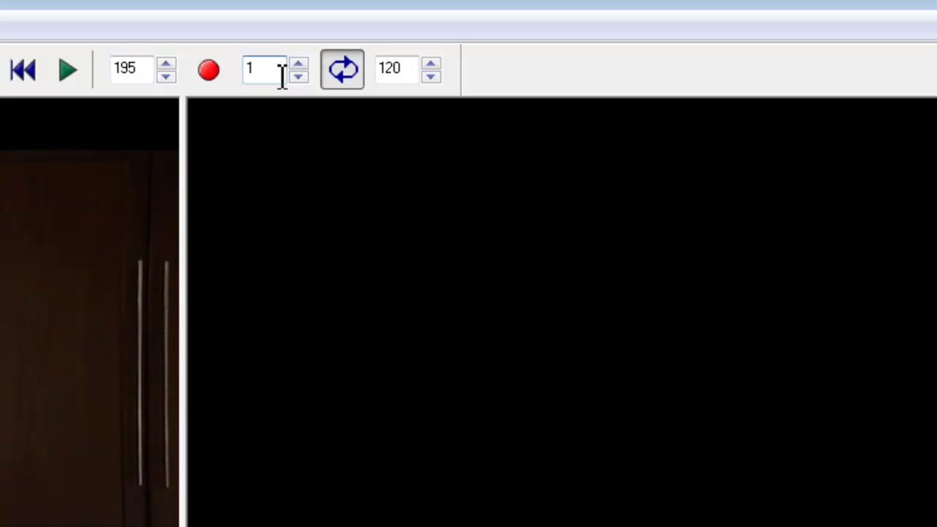
{"action": "type", "text": "9"}
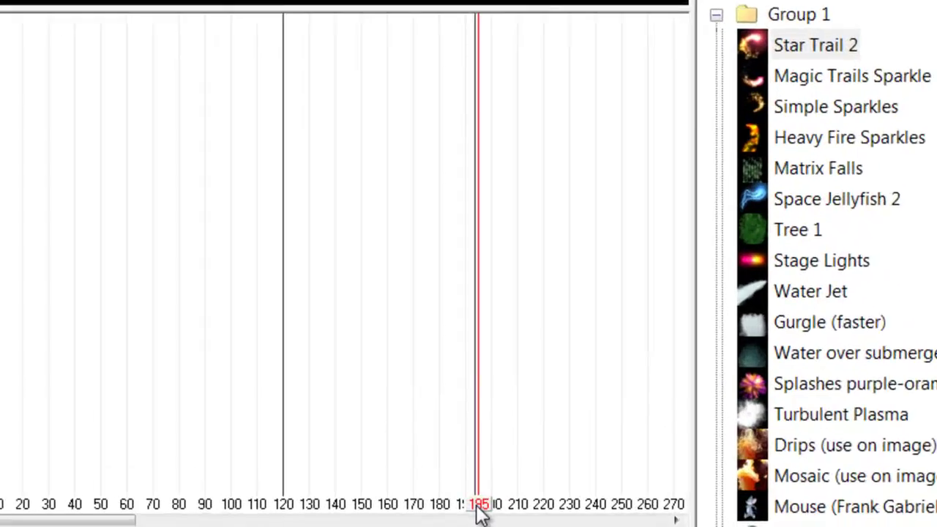
Scrub forward to the throwing motion at frame 364 and set the project's end frame to 364
{"action": "left_click_drag", "start_coordinate": [473, 521], "coordinate": [785, 505]}
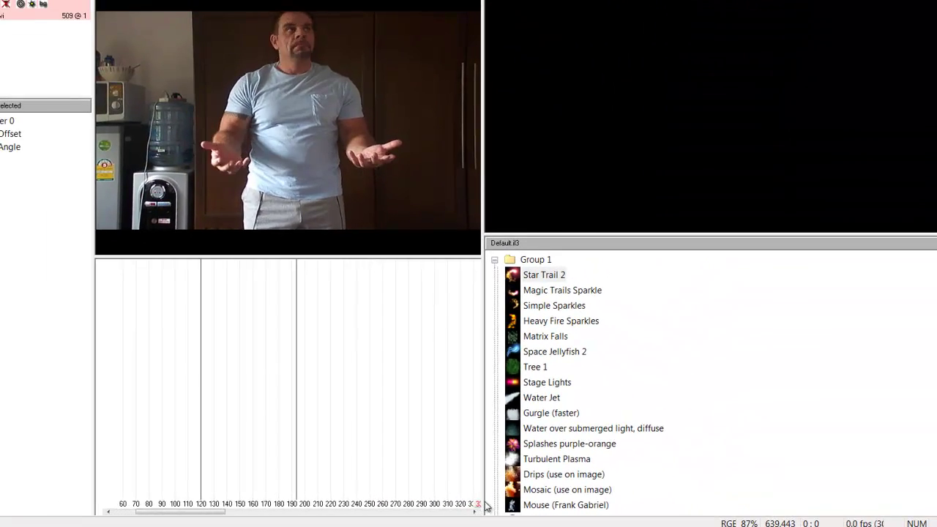
{"action": "left_click_drag", "start_coordinate": [486, 505], "coordinate": [441, 508]}
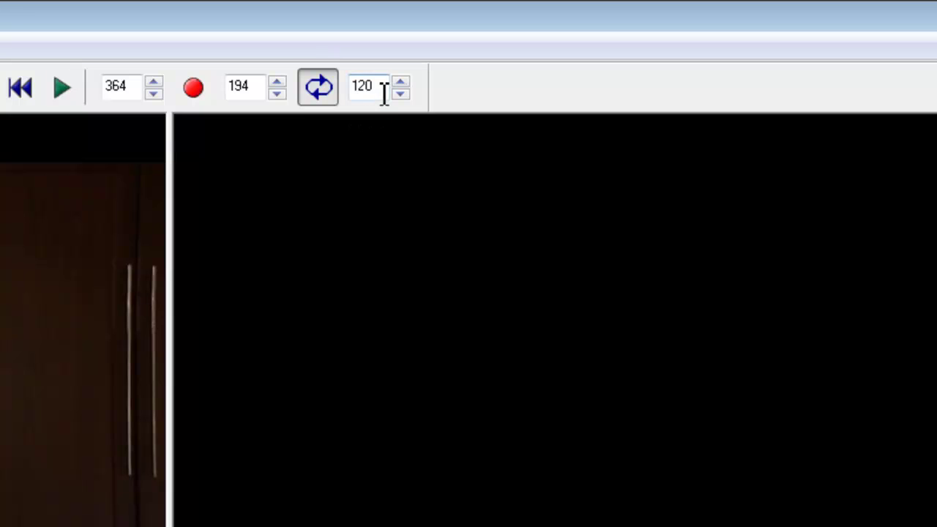
{"action": "left_click_drag", "start_coordinate": [384, 94], "coordinate": [360, 95]}
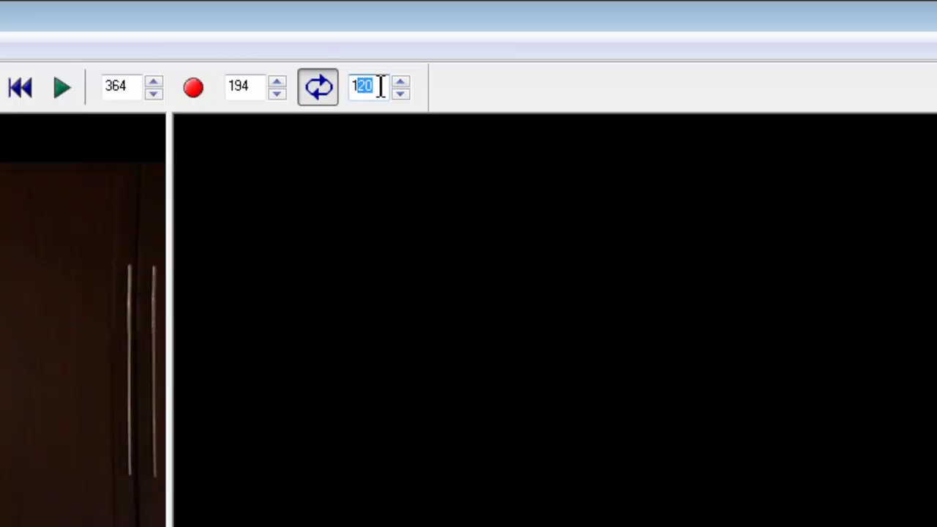
{"action": "key", "text": "BackSpace"}
{"action": "key", "text": "BackSpace"}
{"action": "type", "text": "3"}
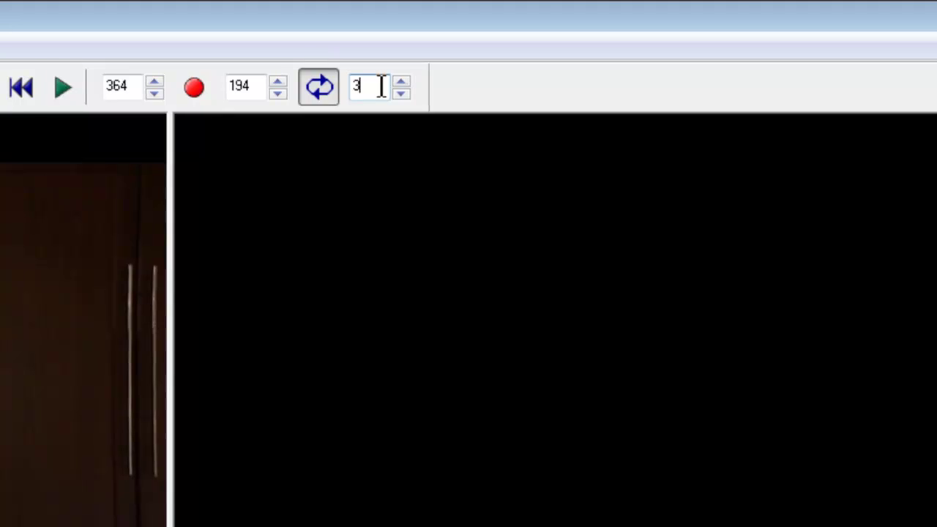
{"action": "type", "text": "64"}
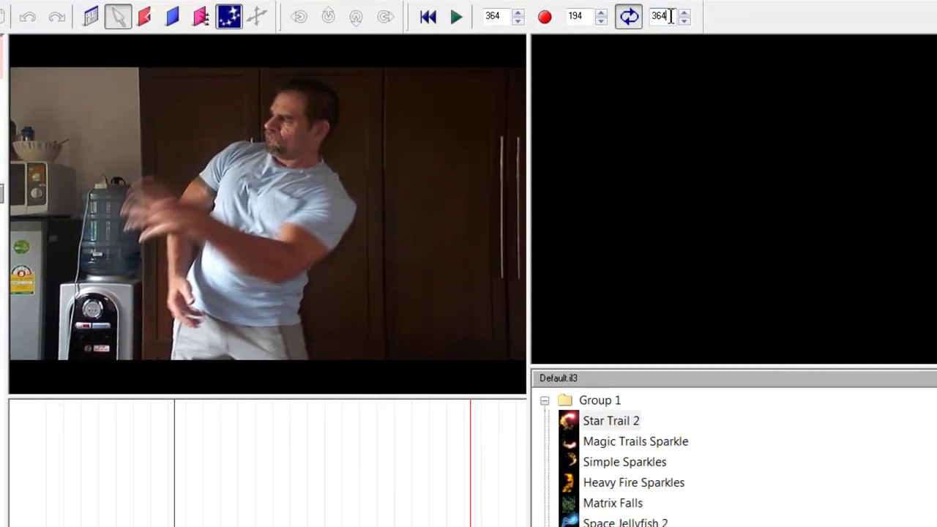
{"action": "key", "text": "Return"}
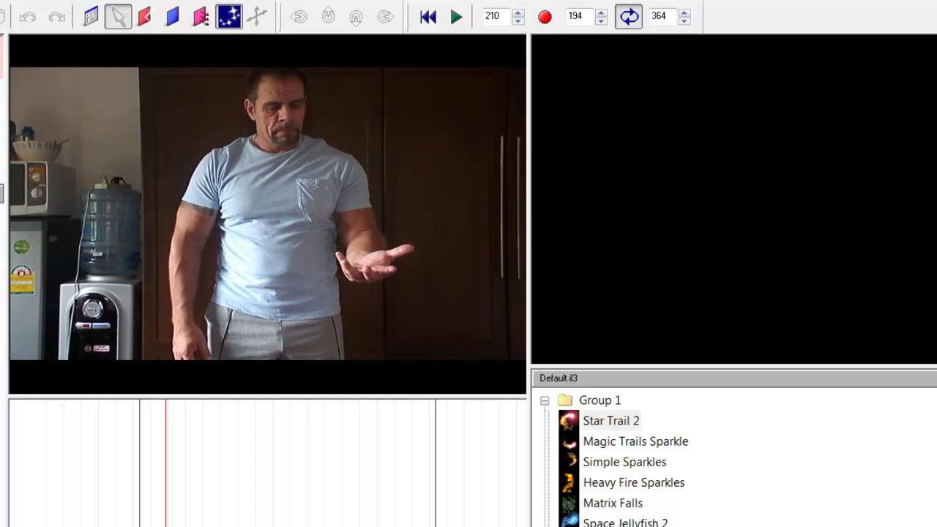
Go to frame 194 and place a Star Trail 2 emitter on the man's open palm, at about 475, 295
{"action": "key", "text": "Left"}
{"action": "key", "text": "Left"}
{"action": "key", "text": "Left"}
{"action": "key", "text": "Left"}
{"action": "key", "text": "Left"}
{"action": "key", "text": "Left"}
{"action": "key", "text": "Left"}
{"action": "key", "text": "Left"}
{"action": "key", "text": "Left"}
{"action": "key", "text": "Left"}
{"action": "key", "text": "Left"}
{"action": "key", "text": "Left"}
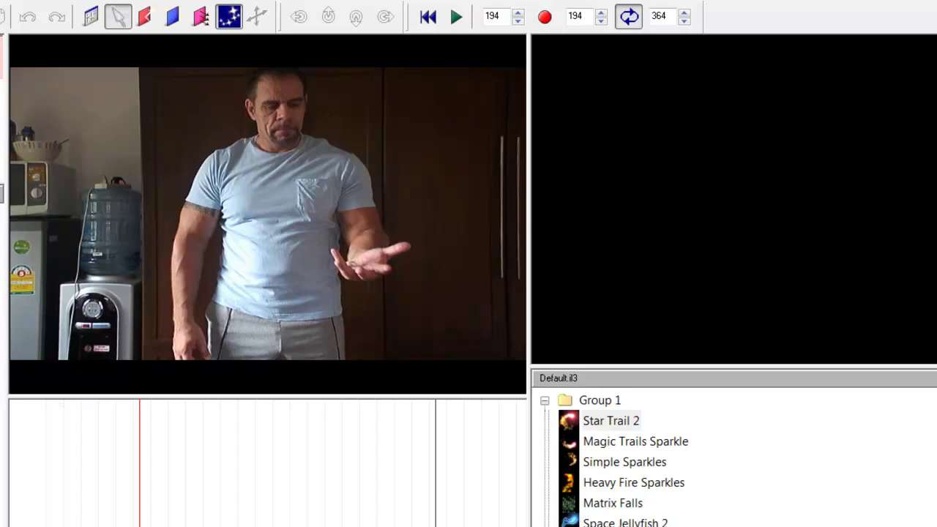
{"action": "left_click", "coordinate": [603, 420]}
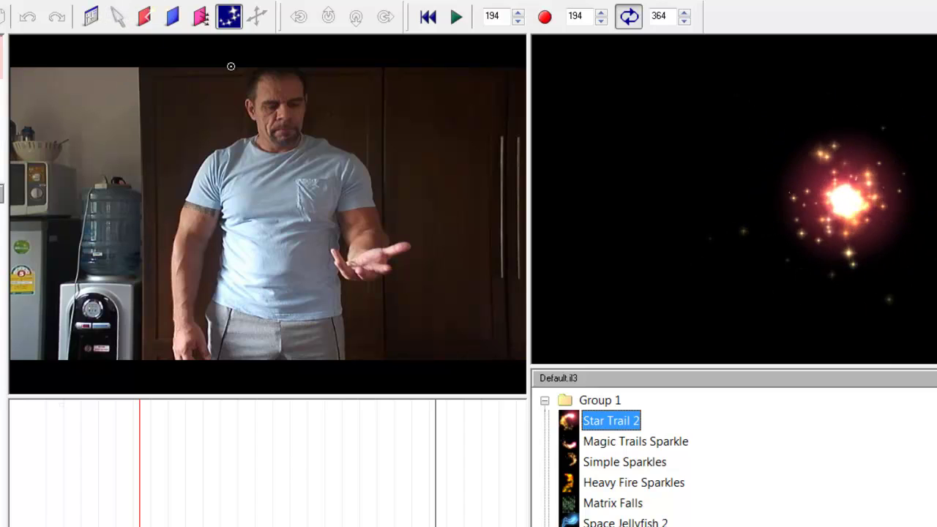
{"action": "left_click", "coordinate": [360, 259]}
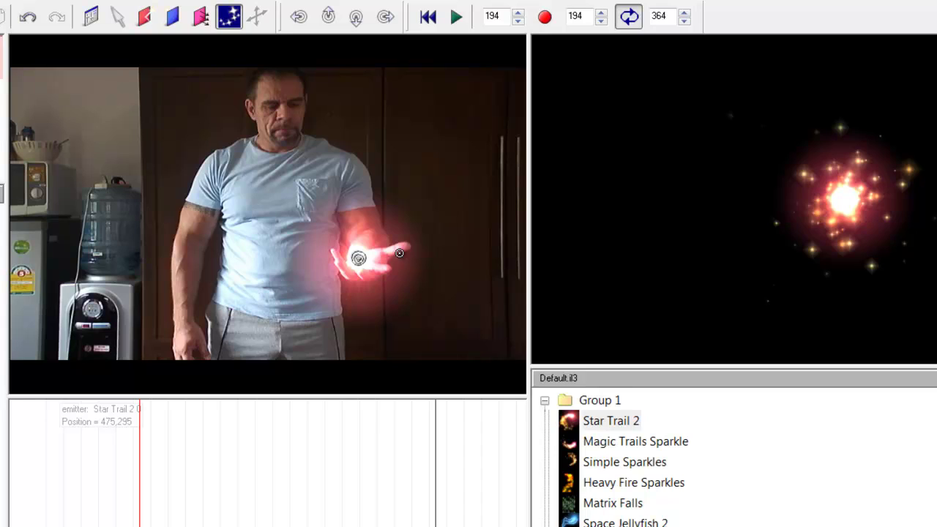
Reposition the emitter to follow the palm, to 484, 297 at frame 196 and 485, 298 at frame 200
{"action": "key", "text": "Right"}
{"action": "key", "text": "Right"}
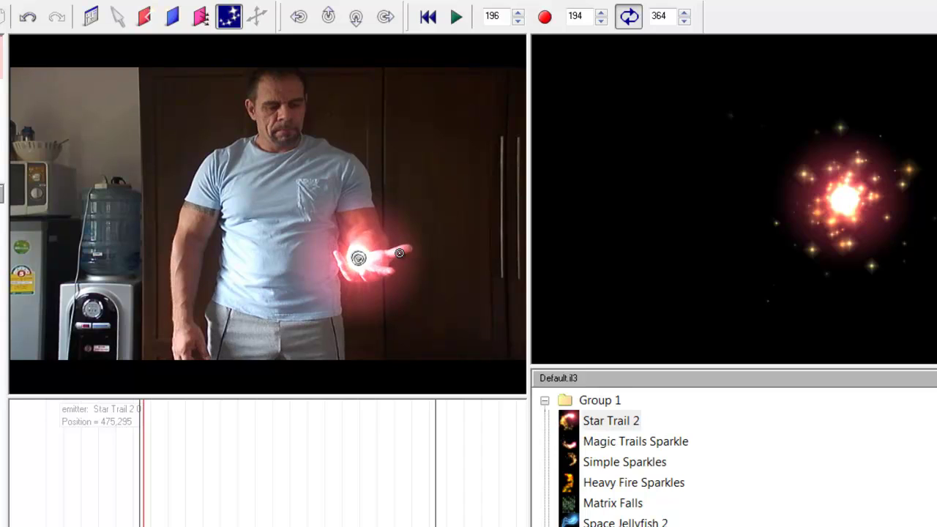
{"action": "left_click", "coordinate": [121, 22]}
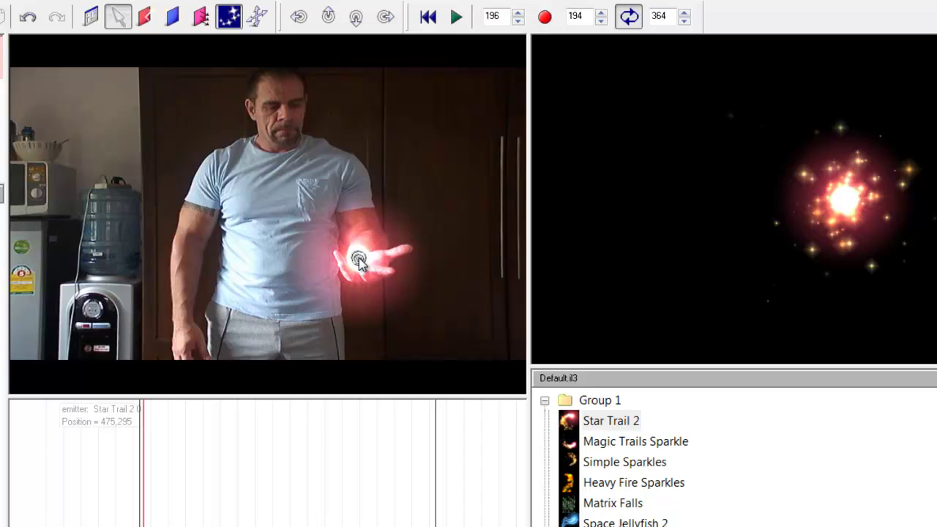
{"action": "left_click_drag", "start_coordinate": [359, 258], "coordinate": [364, 260]}
{"action": "key", "text": "Right"}
{"action": "key", "text": "Right"}
{"action": "key", "text": "Right"}
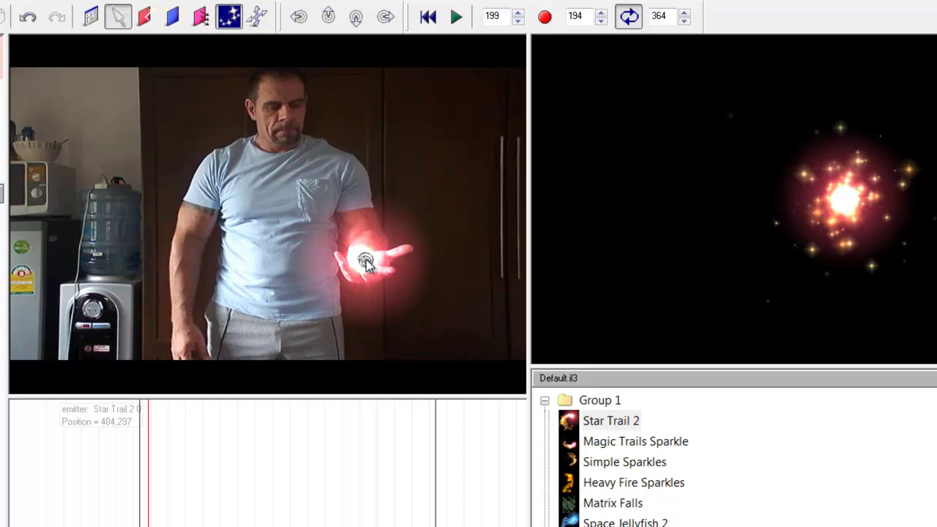
{"action": "key", "text": "Right"}
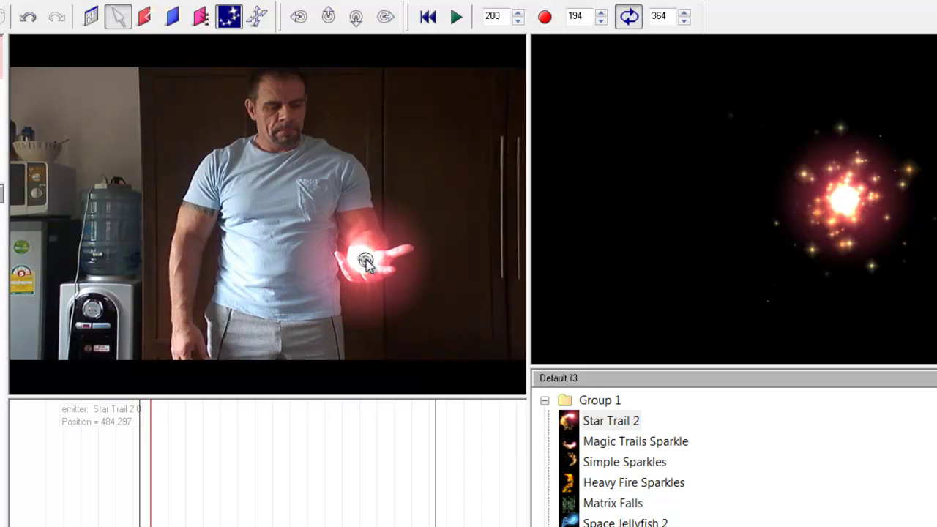
{"action": "left_click_drag", "start_coordinate": [365, 262], "coordinate": [366, 263]}
Move the emitter upward with the rising hand through frame 238, to about 486, 213, and delete the emitter
{"action": "key", "text": "Right"}
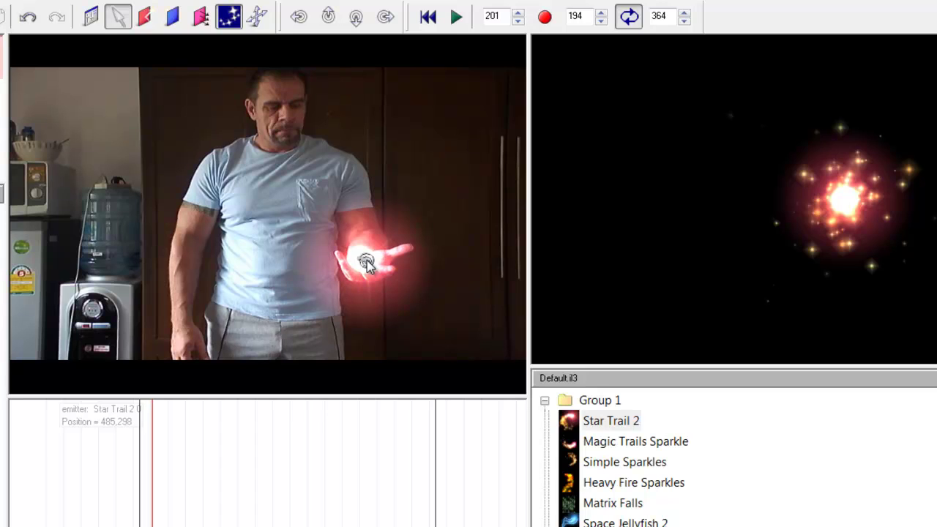
{"action": "key", "text": "Right"}
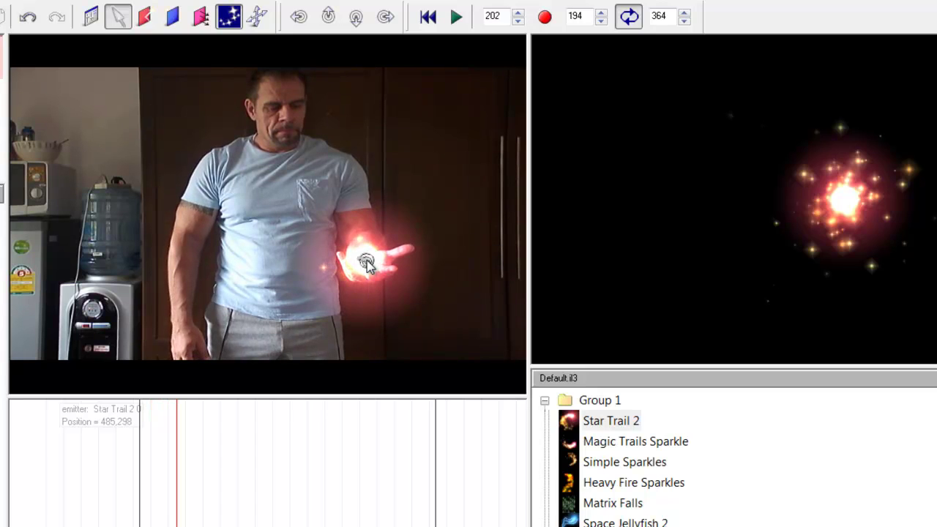
{"action": "key", "text": "Right"}
{"action": "key", "text": "Right"}
{"action": "key", "text": "Right"}
{"action": "key", "text": "Right"}
{"action": "key", "text": "Right"}
{"action": "key", "text": "Right"}
{"action": "key", "text": "Right"}
{"action": "key", "text": "Right"}
{"action": "key", "text": "Right"}
{"action": "key", "text": "Right"}
{"action": "key", "text": "Right"}
{"action": "key", "text": "Right"}
{"action": "key", "text": "Right"}
{"action": "key", "text": "Right"}
{"action": "key", "text": "Right"}
{"action": "key", "text": "Right"}
{"action": "key", "text": "Right"}
{"action": "key", "text": "Right"}
{"action": "key", "text": "Right"}
{"action": "key", "text": "Right"}
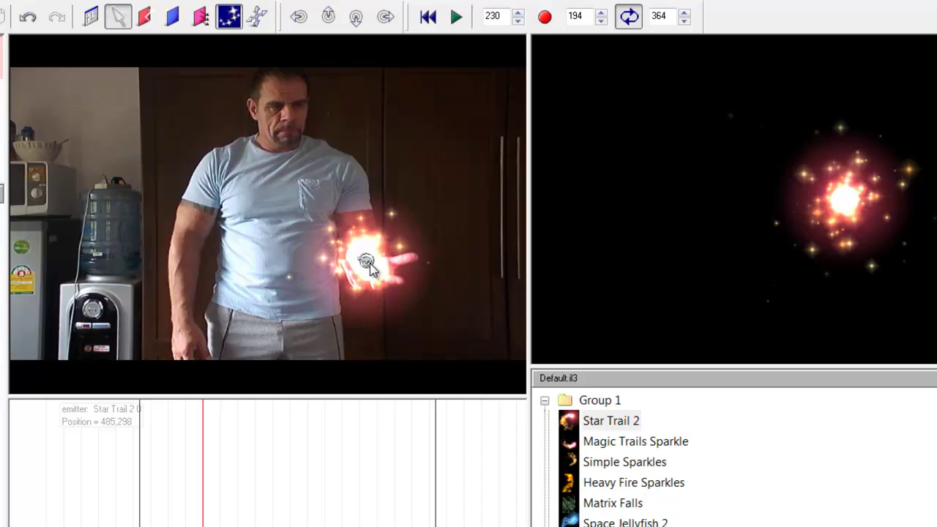
{"action": "mouse_move", "coordinate": [367, 262]}
{"action": "left_mouse_down"}
{"action": "mouse_move", "coordinate": [379, 271]}
{"action": "mouse_move", "coordinate": [366, 191]}
{"action": "left_mouse_up"}
{"action": "key", "text": "Right"}
{"action": "key", "text": "Right"}
{"action": "key", "text": "Right"}
{"action": "key", "text": "Right"}
{"action": "key", "text": "Right"}
{"action": "key", "text": "Right"}
{"action": "key", "text": "Right"}
{"action": "key", "text": "Right"}
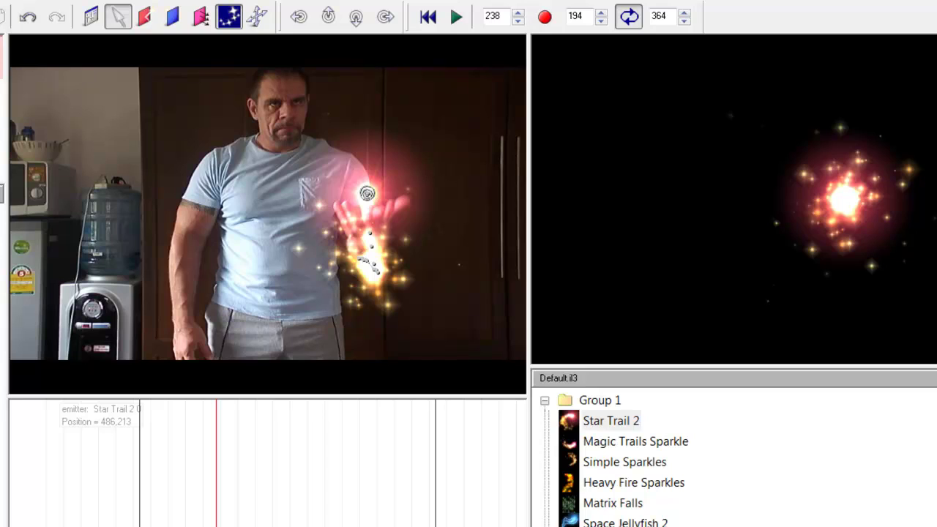
{"action": "key", "text": "Delete"}
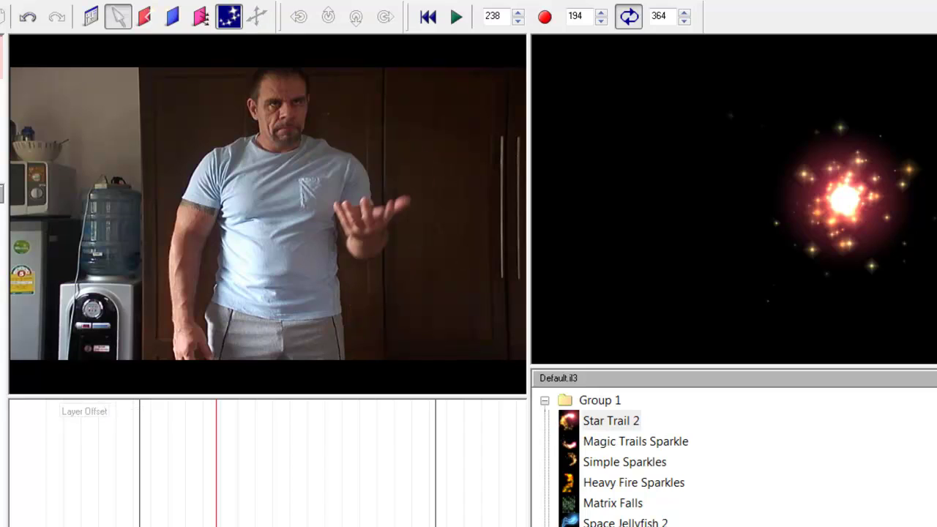
Return to frame 194 and add a new Star Trail 2 emitter on the open palm, at about 477, 296
{"action": "key", "text": "Down"}
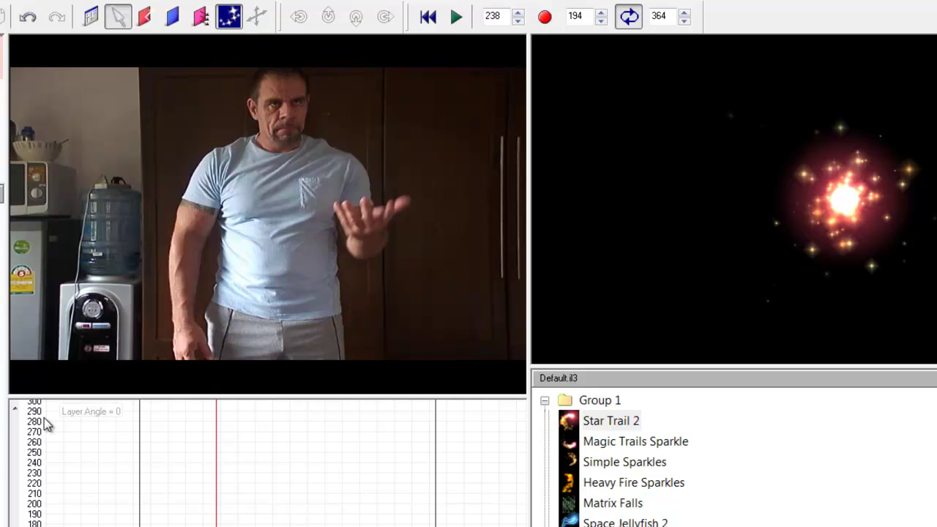
{"action": "left_click_drag", "start_coordinate": [216, 523], "coordinate": [142, 524]}
{"action": "key", "text": "Left"}
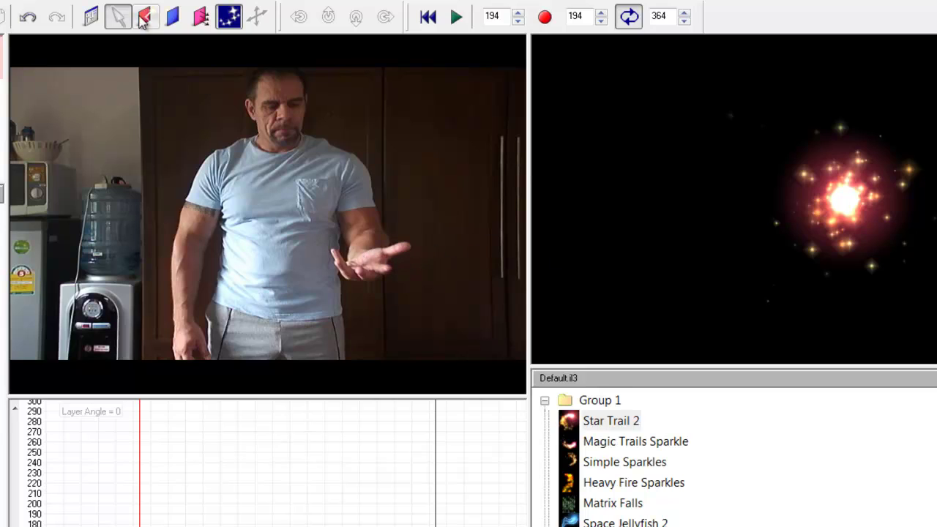
{"action": "left_click", "coordinate": [115, 16]}
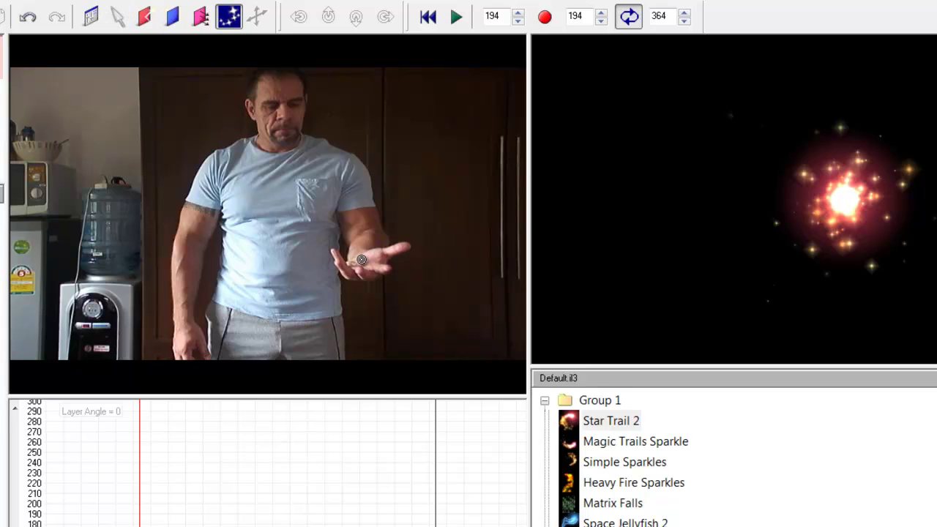
{"action": "left_click", "coordinate": [361, 259]}
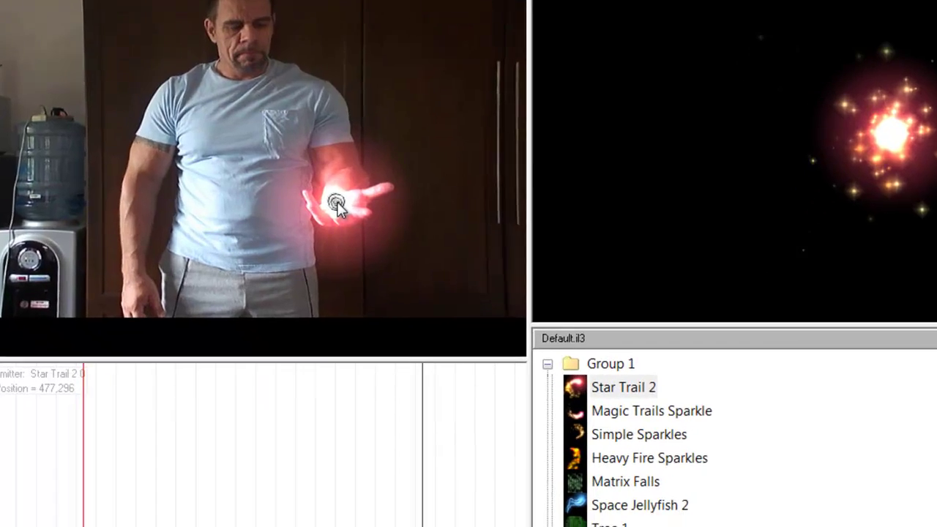
Record the Star Trail 2 emitter's position along the moving hands and over the head, from frame 194 to frame 364
{"action": "right_click", "coordinate": [360, 259]}
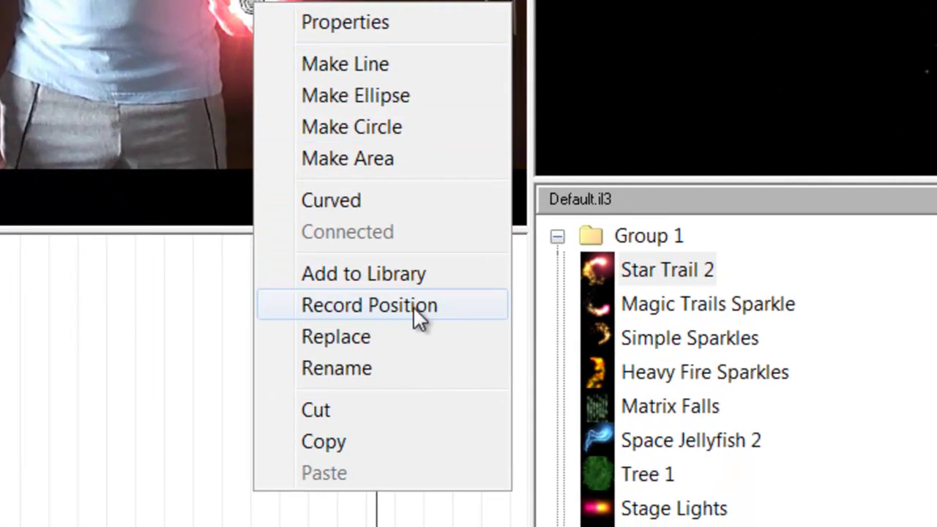
{"action": "left_click", "coordinate": [413, 306]}
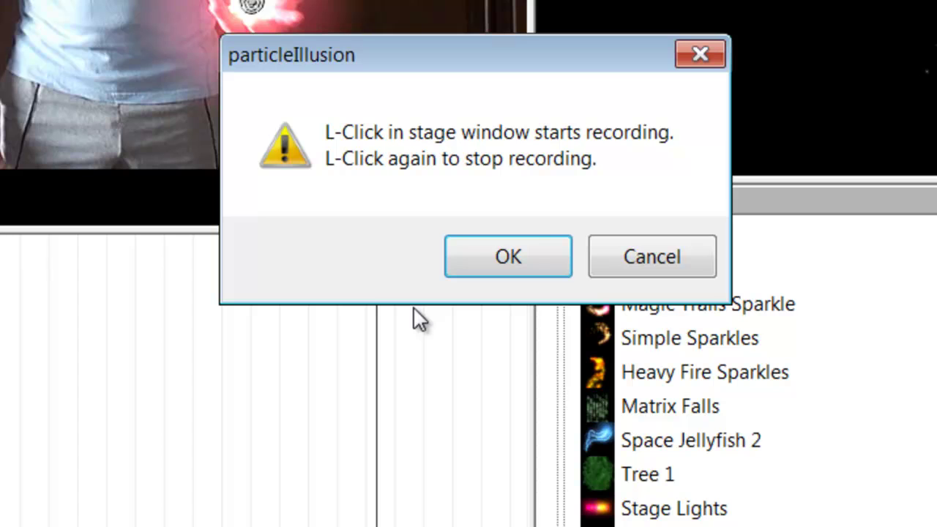
{"action": "left_click", "coordinate": [451, 268]}
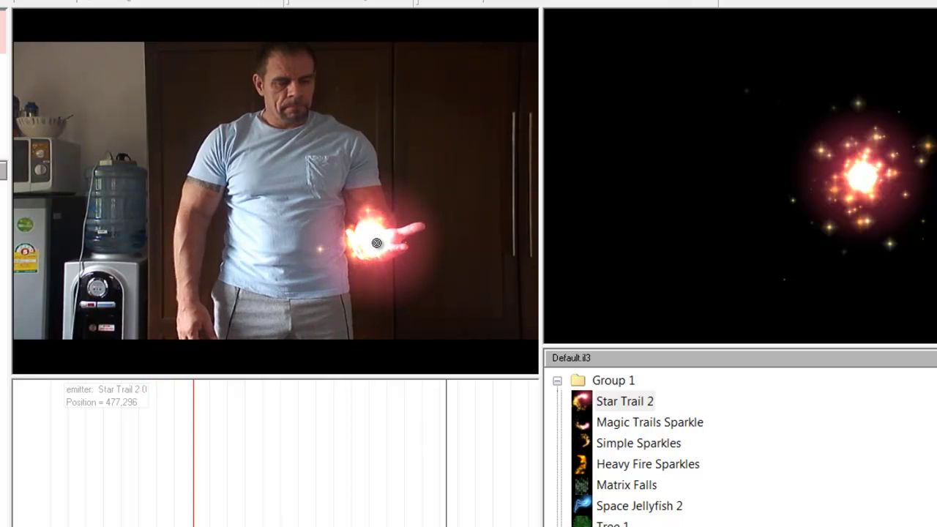
{"action": "mouse_move", "coordinate": [382, 252]}
{"action": "left_mouse_down"}
{"action": "mouse_move", "coordinate": [368, 125]}
{"action": "mouse_move", "coordinate": [340, 45]}
{"action": "mouse_move", "coordinate": [316, 32]}
{"action": "mouse_move", "coordinate": [263, 27]}
{"action": "mouse_move", "coordinate": [229, 49]}
{"action": "mouse_move", "coordinate": [181, 246]}
{"action": "mouse_move", "coordinate": [228, 64]}
{"action": "mouse_move", "coordinate": [271, 42]}
{"action": "mouse_move", "coordinate": [310, 48]}
{"action": "mouse_move", "coordinate": [334, 69]}
{"action": "mouse_move", "coordinate": [370, 139]}
{"action": "mouse_move", "coordinate": [383, 233]}
{"action": "mouse_move", "coordinate": [409, 227]}
{"action": "mouse_move", "coordinate": [57, 199]}
{"action": "mouse_move", "coordinate": [89, 202]}
{"action": "left_mouse_up"}
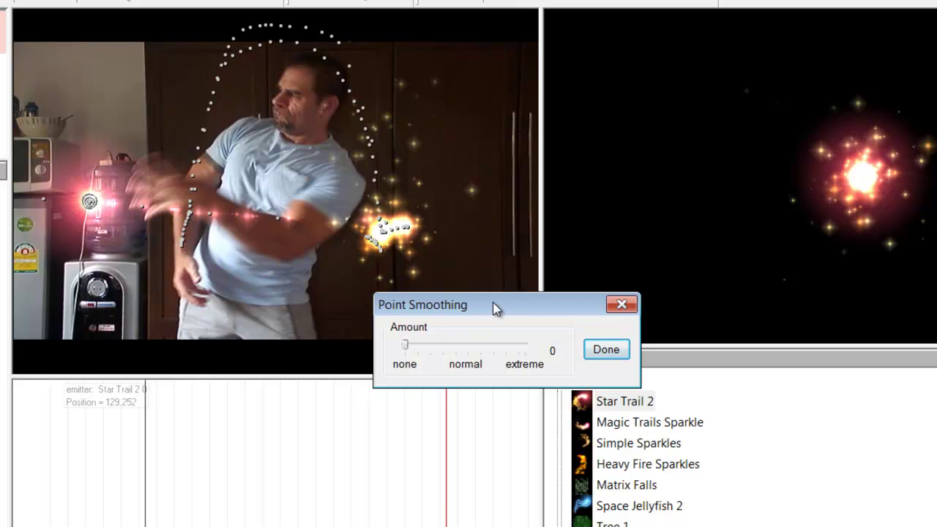
Smooth the recorded emitter path with a point smoothing amount of 2
{"action": "left_click_drag", "start_coordinate": [496, 307], "coordinate": [586, 184]}
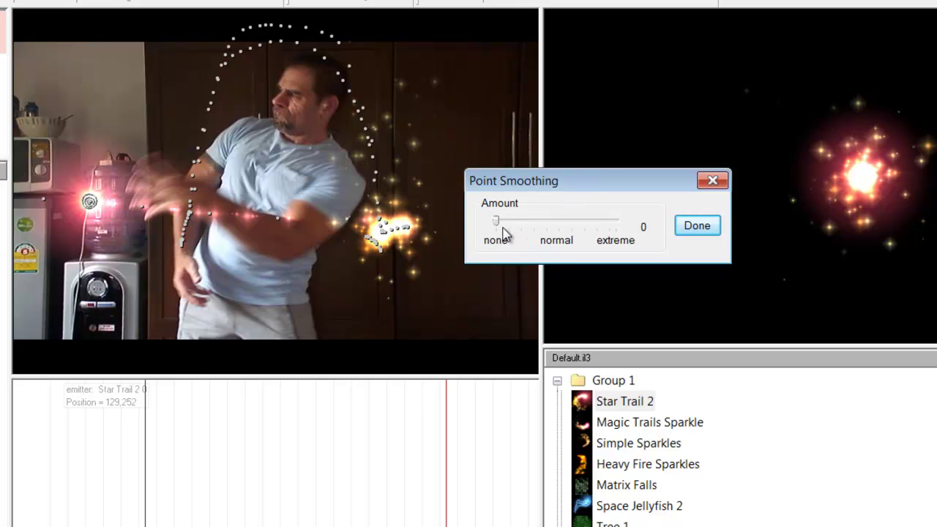
{"action": "mouse_move", "coordinate": [497, 221]}
{"action": "left_mouse_down"}
{"action": "mouse_move", "coordinate": [626, 224]}
{"action": "mouse_move", "coordinate": [496, 226]}
{"action": "mouse_move", "coordinate": [505, 227]}
{"action": "left_mouse_up"}
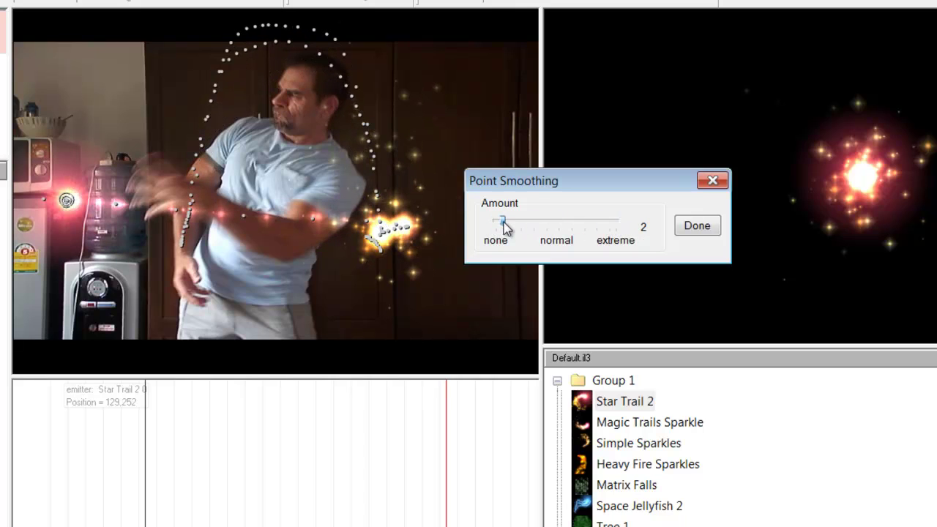
{"action": "left_click", "coordinate": [695, 227]}
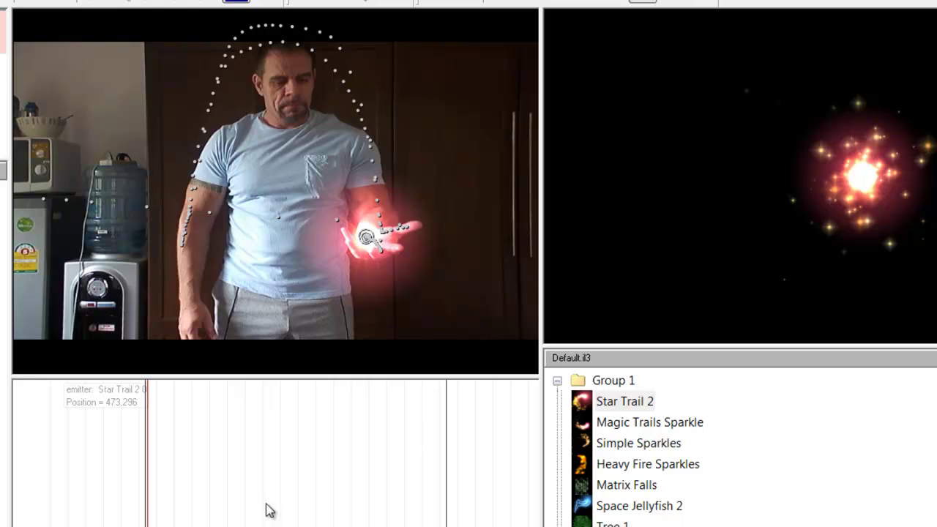
Play back the effect and step through the frames around 317 to examine how the emitter follows its path
{"action": "left_click", "coordinate": [467, 2]}
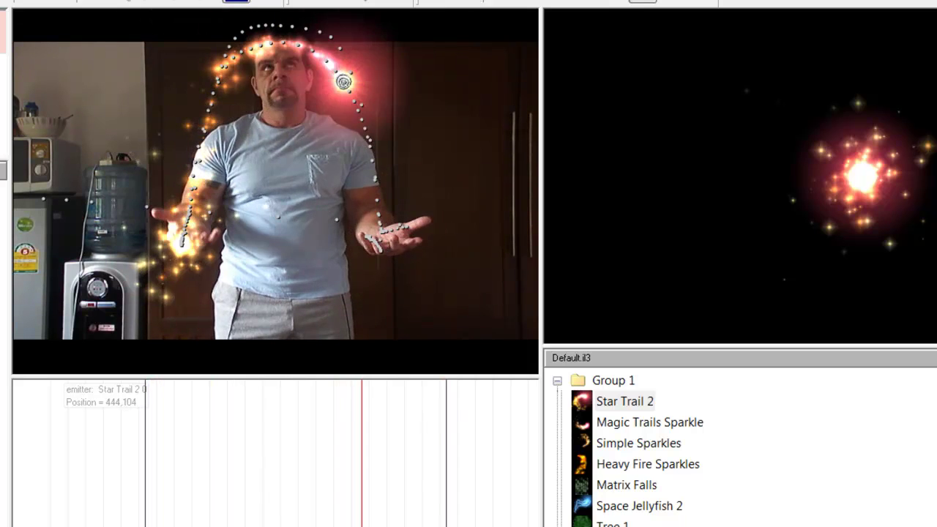
{"action": "key", "text": "Right"}
{"action": "key", "text": "Right"}
{"action": "key", "text": "Right"}
{"action": "key", "text": "Right"}
{"action": "key", "text": "Right"}
{"action": "key", "text": "Right"}
{"action": "key", "text": "Right"}
{"action": "key", "text": "Right"}
{"action": "key", "text": "Right"}
{"action": "key", "text": "Right"}
{"action": "key", "text": "Right"}
{"action": "key", "text": "Left"}
{"action": "key", "text": "Left"}
{"action": "key", "text": "Left"}
{"action": "key", "text": "Left"}
{"action": "key", "text": "Left"}
{"action": "key", "text": "Left"}
{"action": "key", "text": "Left"}
{"action": "key", "text": "Left"}
{"action": "key", "text": "Left"}
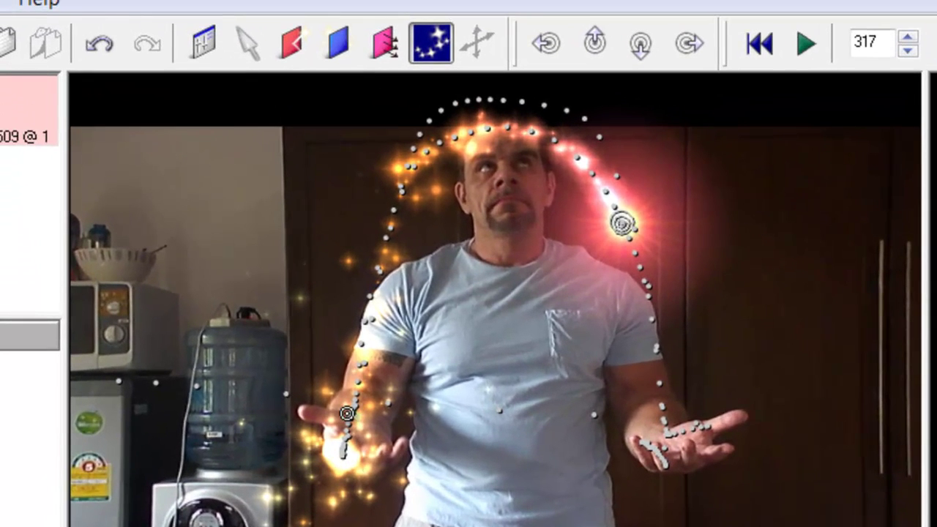
Hide the particles and move the emitter's path point at frame 313 to 403,57
{"action": "left_click", "coordinate": [431, 42]}
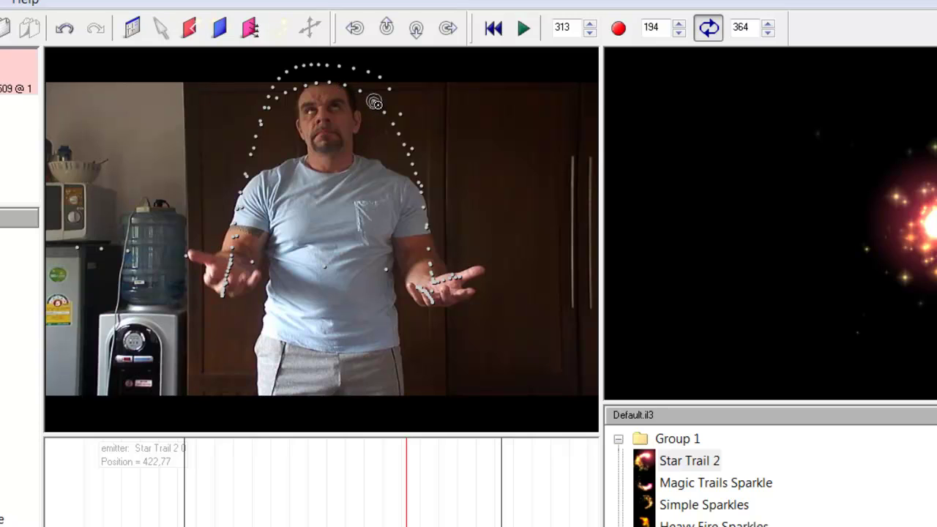
{"action": "left_click", "coordinate": [161, 28]}
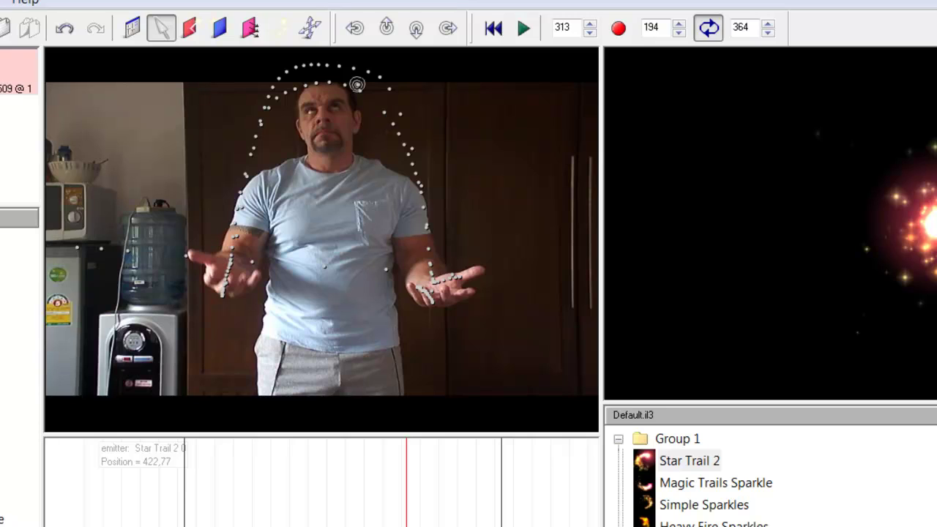
{"action": "scroll", "coordinate": [322, 483], "scroll_direction": "down", "scroll_amount": 5}
{"action": "scroll", "coordinate": [322, 483], "scroll_direction": "up", "scroll_amount": 3}
{"action": "scroll", "coordinate": [322, 483], "scroll_direction": "down", "scroll_amount": 2}
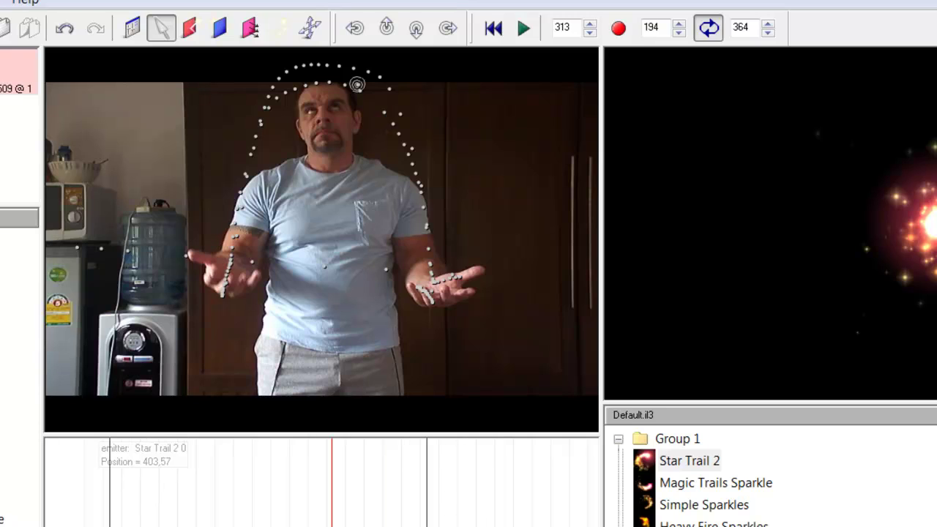
Play back the effect with the adjusted path, stop it and return to frame 314
{"action": "left_click", "coordinate": [523, 27]}
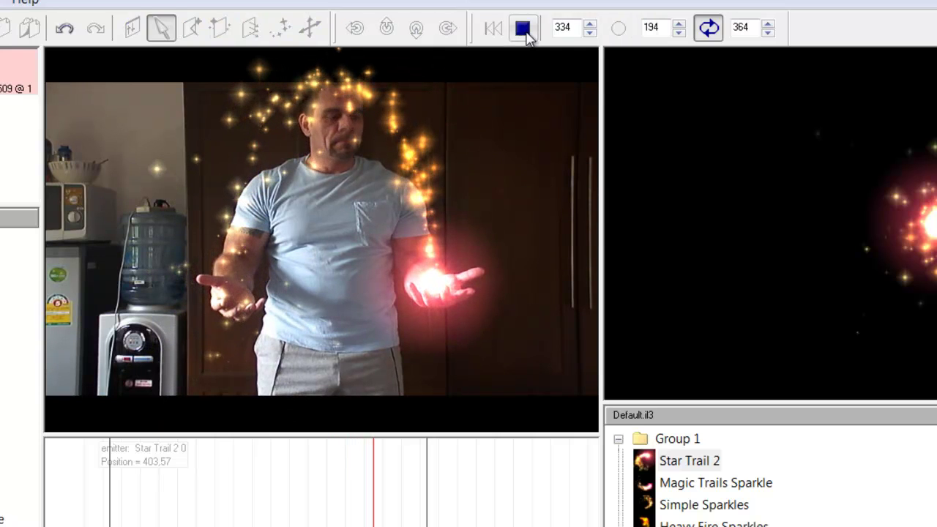
{"action": "left_click", "coordinate": [524, 29]}
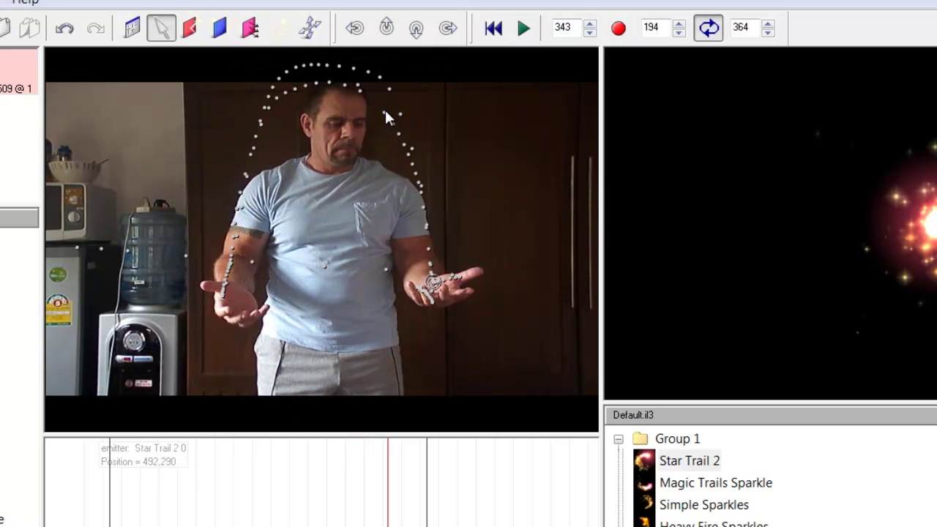
{"action": "left_click_drag", "start_coordinate": [388, 486], "coordinate": [331, 487]}
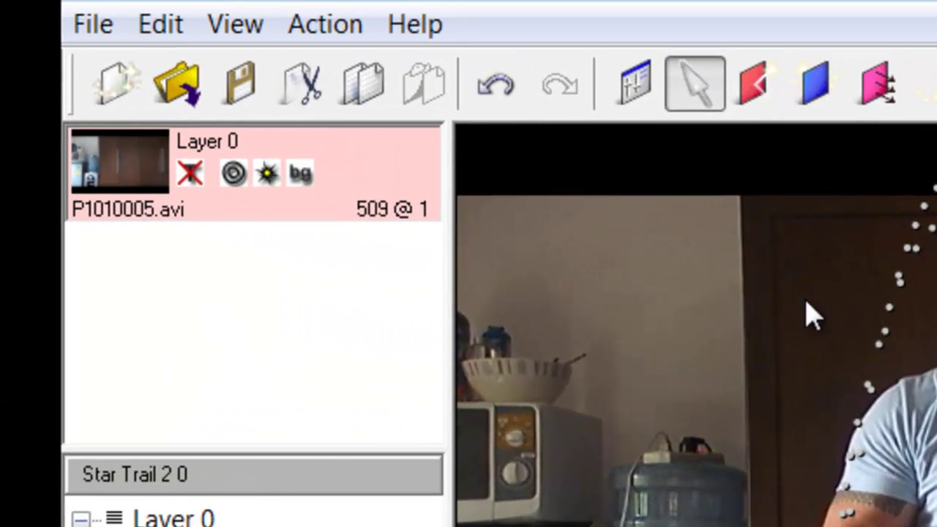
Hide Layer 0's background video and start saving the output to the desktop under the file name test
{"action": "left_click", "coordinate": [304, 175]}
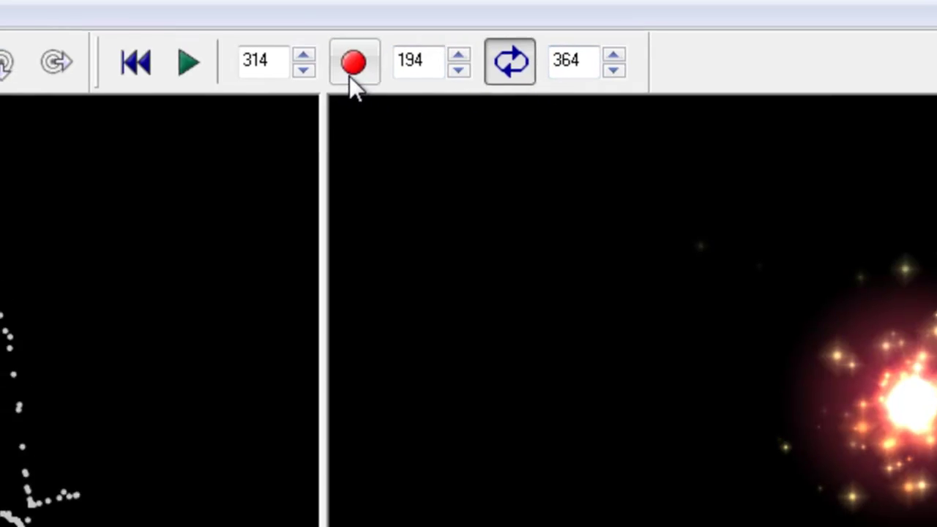
{"action": "left_click", "coordinate": [342, 89]}
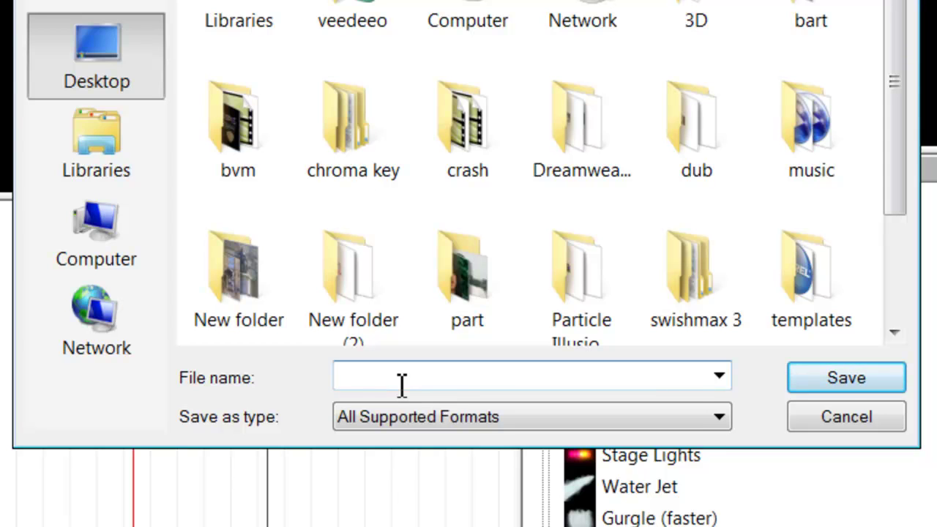
{"action": "type", "text": "test"}
{"action": "left_click", "coordinate": [842, 381]}
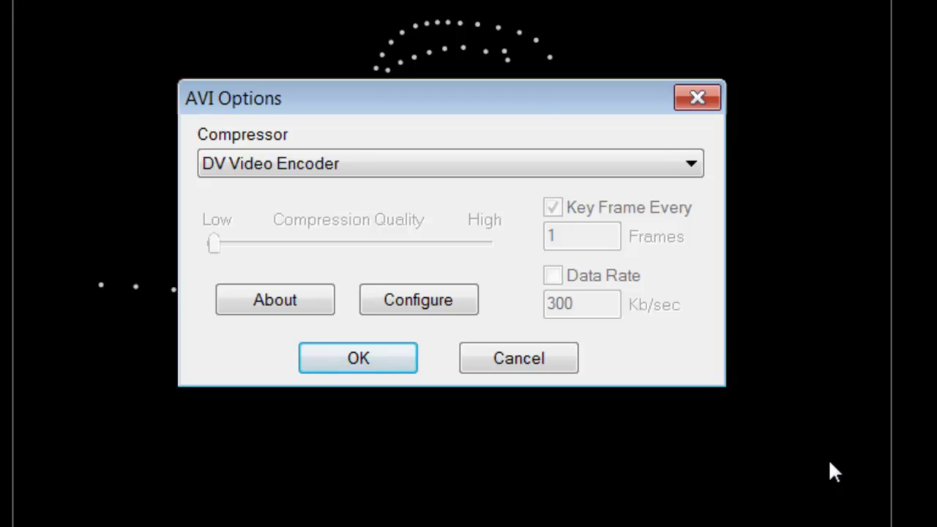
Output frames 194 to 364 as an AVI compressed with the DV Video Encoder
{"action": "left_click_drag", "start_coordinate": [572, 86], "coordinate": [900, 0]}
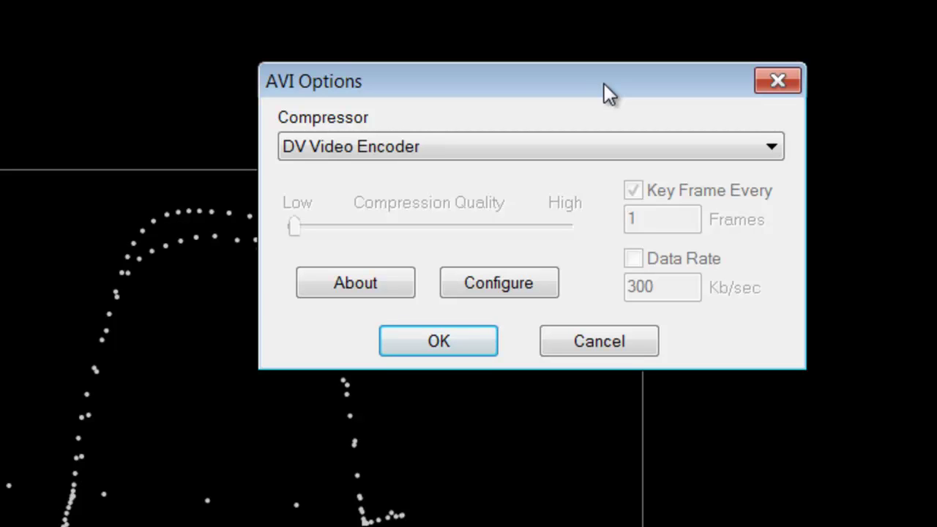
{"action": "left_click", "coordinate": [402, 356]}
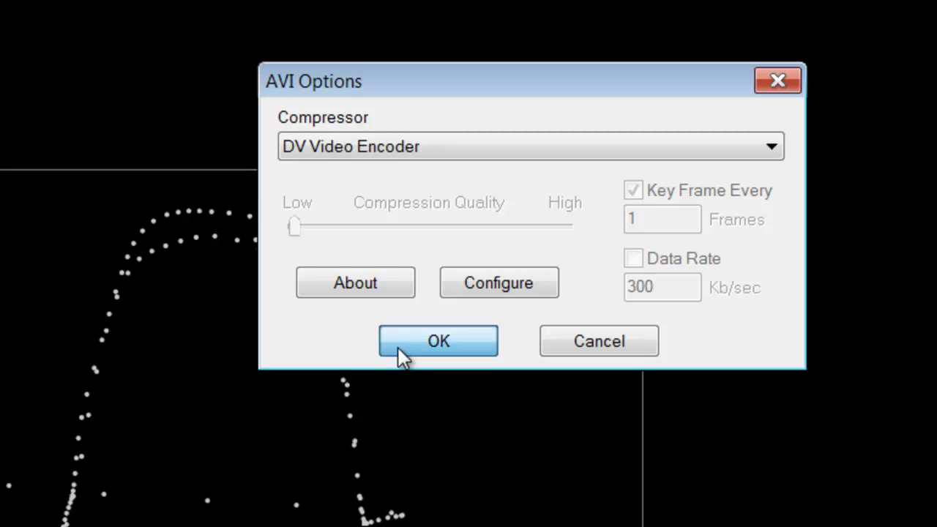
{"action": "left_click_drag", "start_coordinate": [132, 118], "coordinate": [256, 69]}
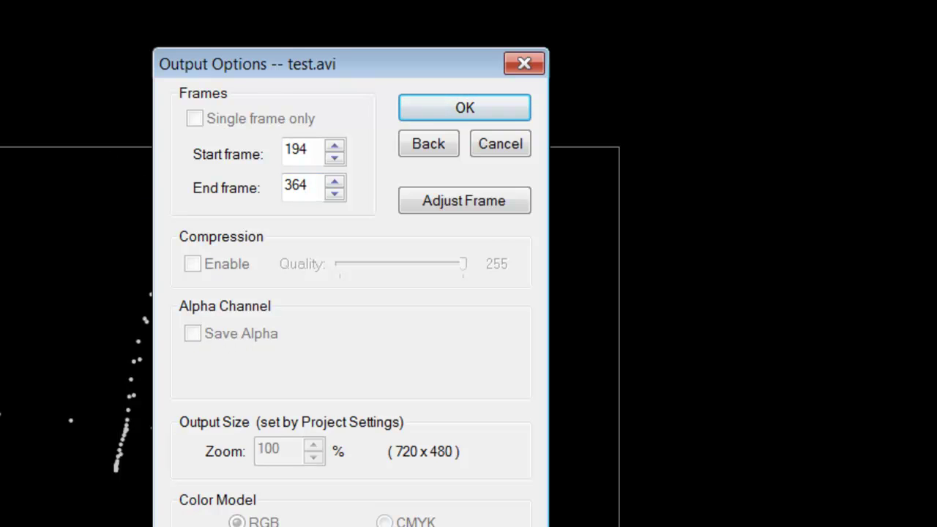
{"action": "left_click", "coordinate": [489, 105]}
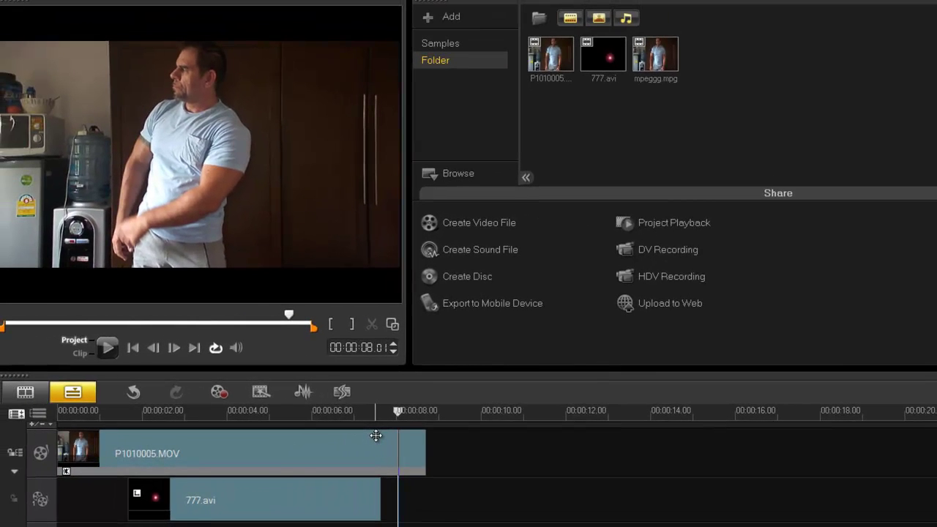
Switch to the video editor and find the frame in the P1010005.MOV timeline clip where the palm is open
{"action": "left_click", "coordinate": [545, 65]}
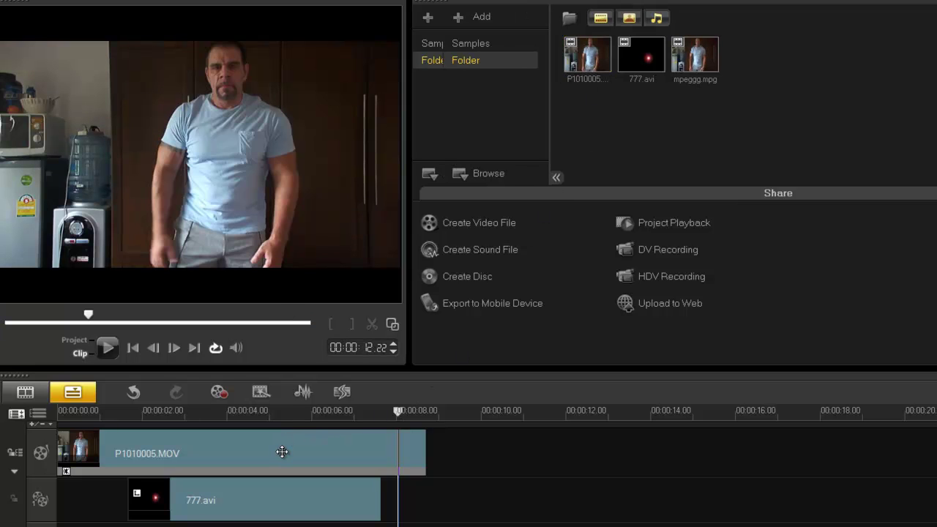
{"action": "left_click", "coordinate": [282, 452]}
{"action": "left_click_drag", "start_coordinate": [234, 317], "coordinate": [123, 322]}
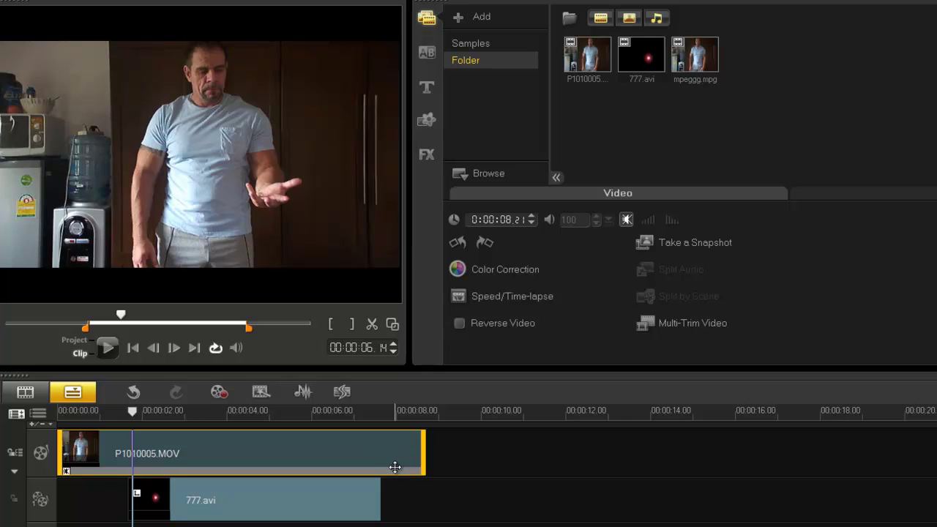
Delete the 777.avi clip from the overlay track
{"action": "left_click", "coordinate": [280, 495]}
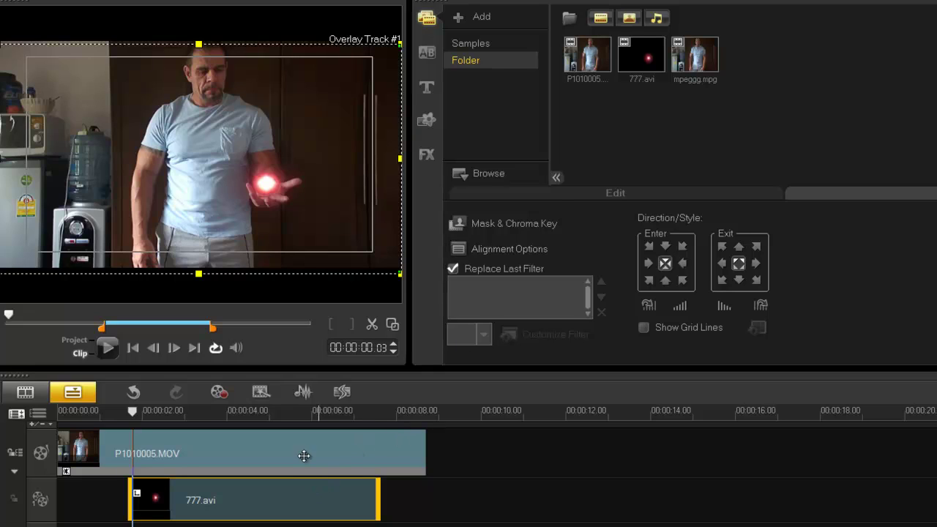
{"action": "right_click", "coordinate": [229, 155]}
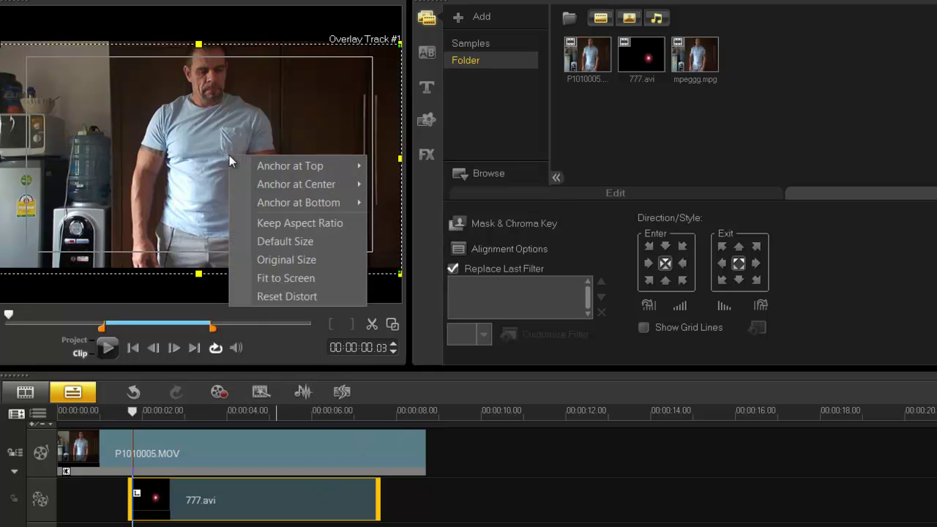
{"action": "left_click", "coordinate": [301, 505]}
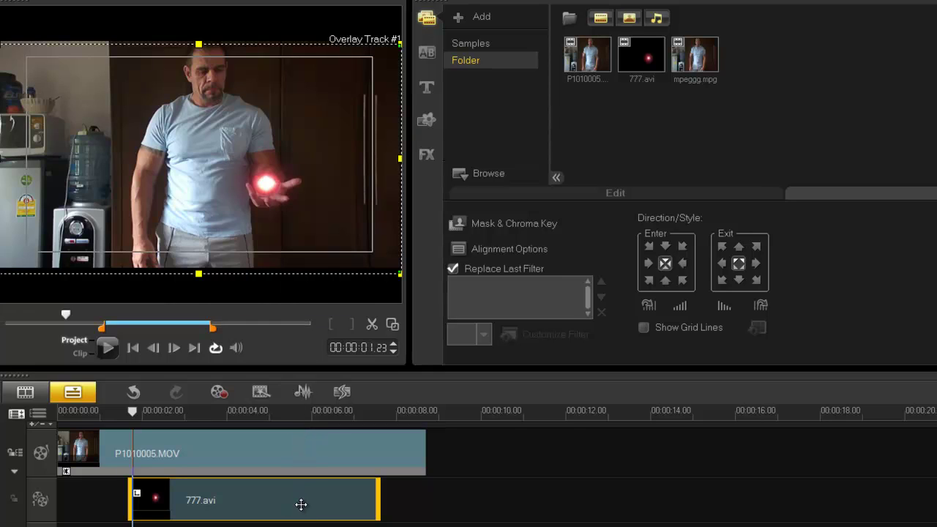
{"action": "key", "text": "Delete"}
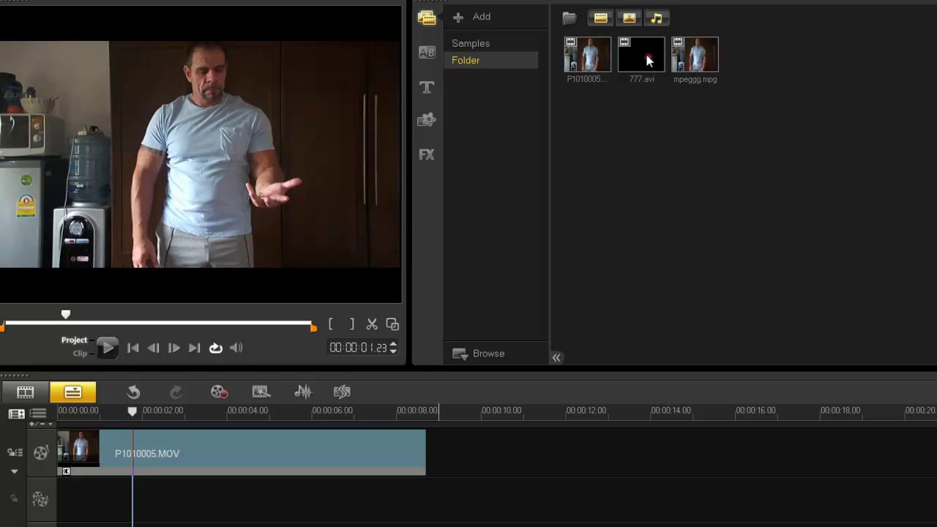
Place 777.avi from the media library on the overlay track at 00:00:05.14 and fit it to the screen
{"action": "left_click_drag", "start_coordinate": [645, 51], "coordinate": [330, 511]}
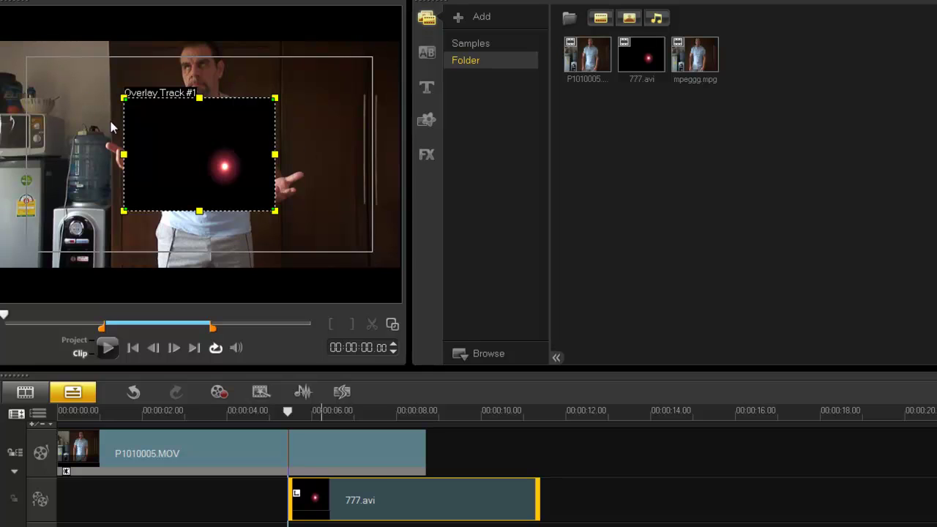
{"action": "right_click", "coordinate": [150, 147]}
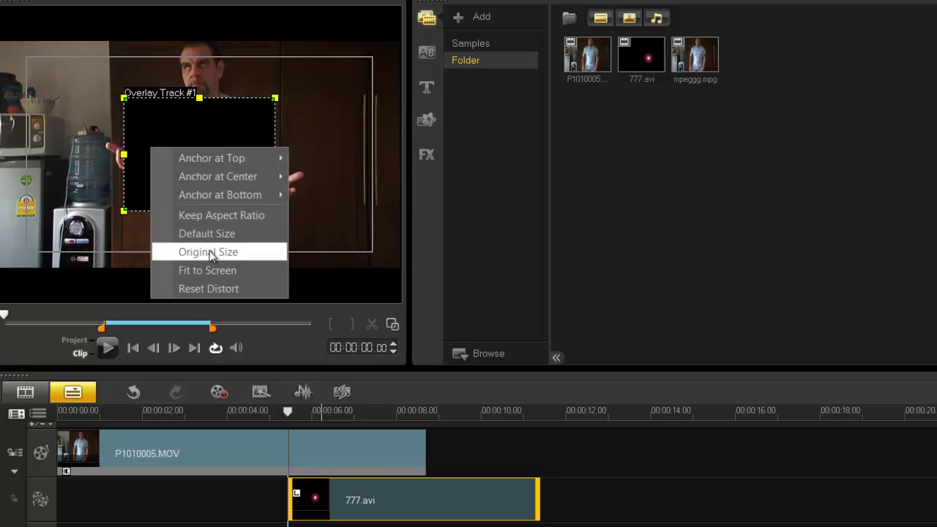
{"action": "left_click", "coordinate": [208, 270]}
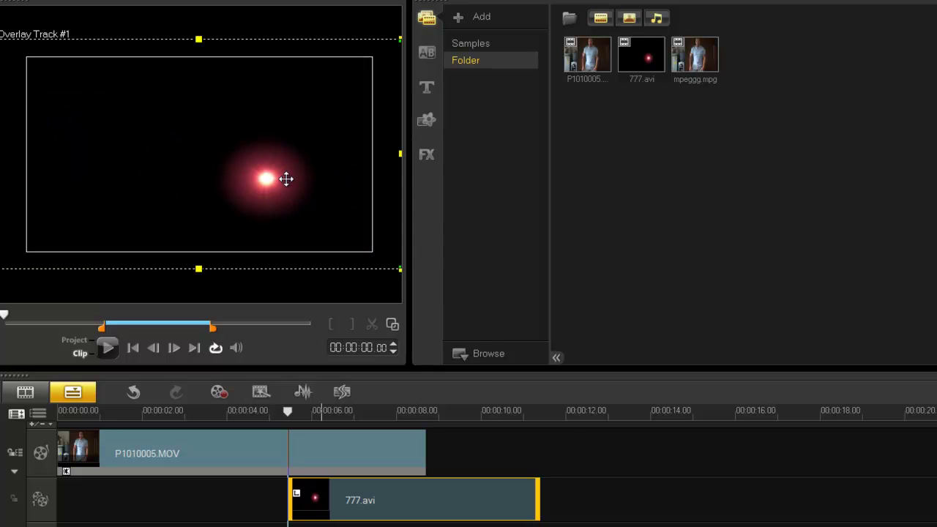
Apply a Chroma Key overlay with black as the key color to the 777.avi clip
{"action": "double_click", "coordinate": [437, 496]}
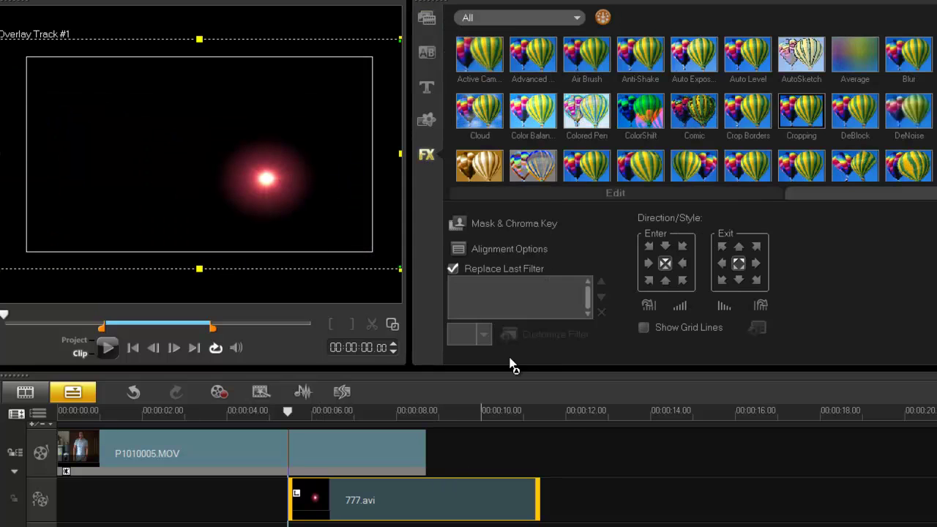
{"action": "left_click", "coordinate": [500, 228]}
{"action": "left_click", "coordinate": [453, 238]}
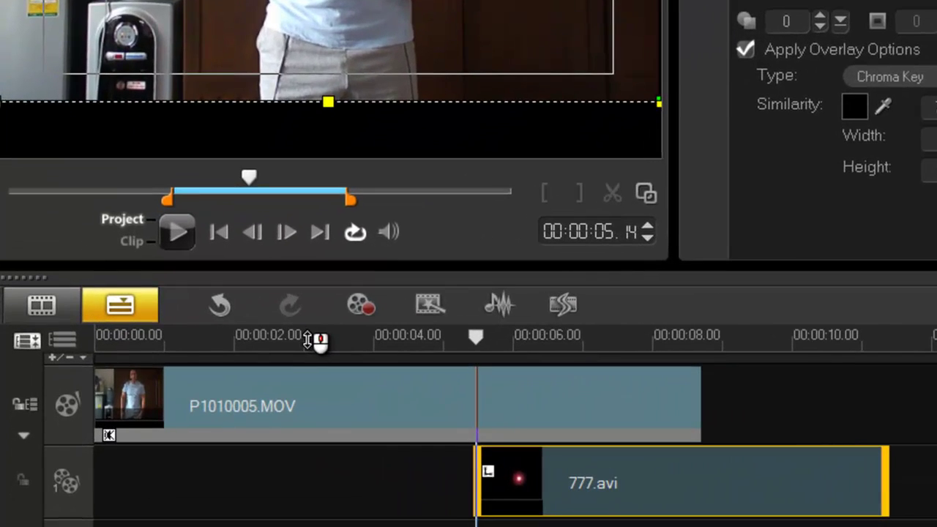
Move the 777.avi overlay clip earlier to about 00:00:01.21, aligning the glow with the man's open palm
{"action": "left_click", "coordinate": [187, 411]}
{"action": "left_click_drag", "start_coordinate": [306, 335], "coordinate": [211, 339]}
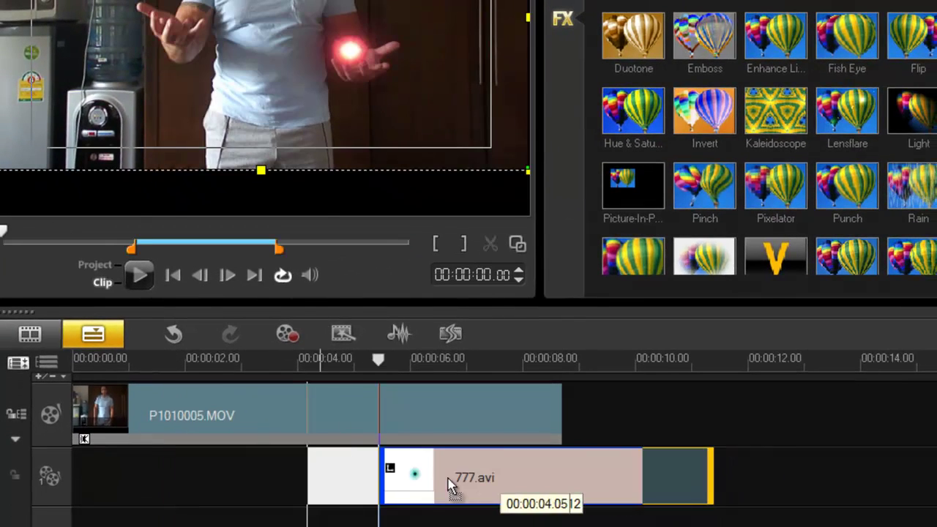
{"action": "left_click_drag", "start_coordinate": [557, 479], "coordinate": [345, 479]}
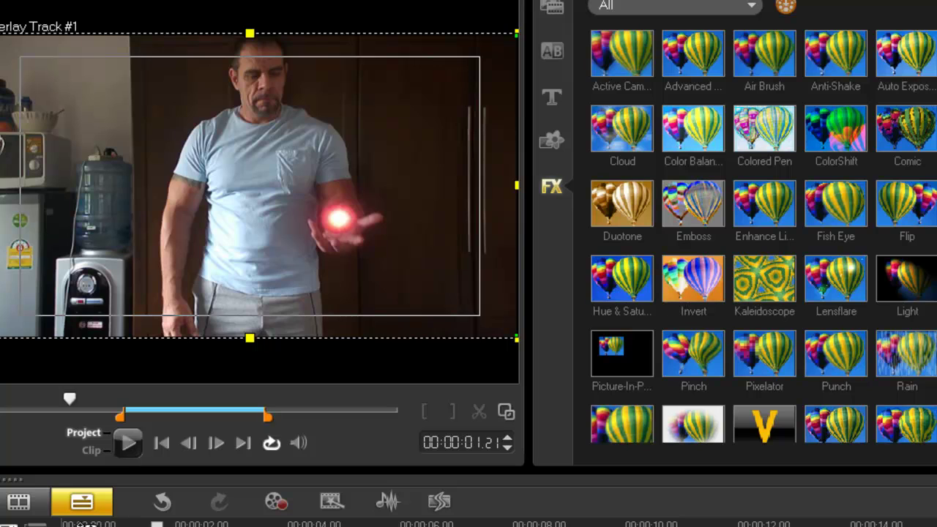
Return to the beginning of the project and play the composite briefly
{"action": "left_click", "coordinate": [80, 525]}
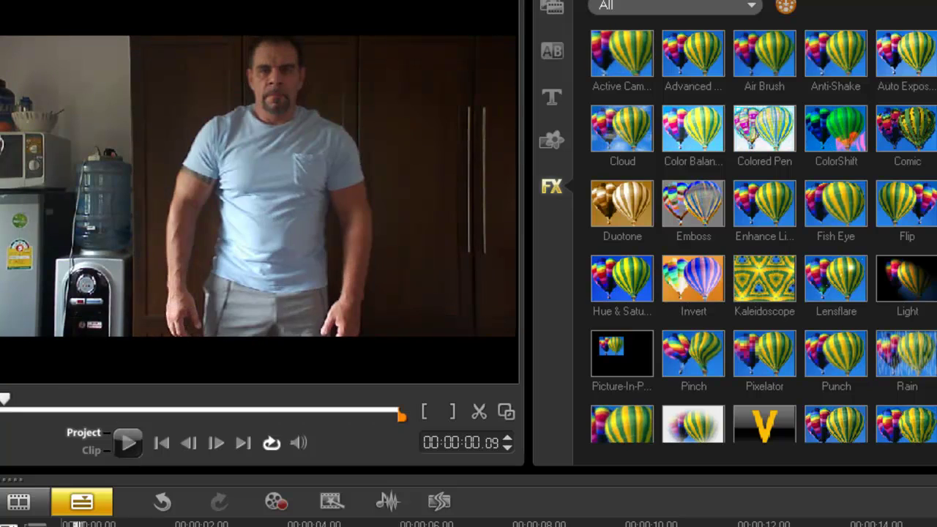
{"action": "left_click", "coordinate": [133, 443]}
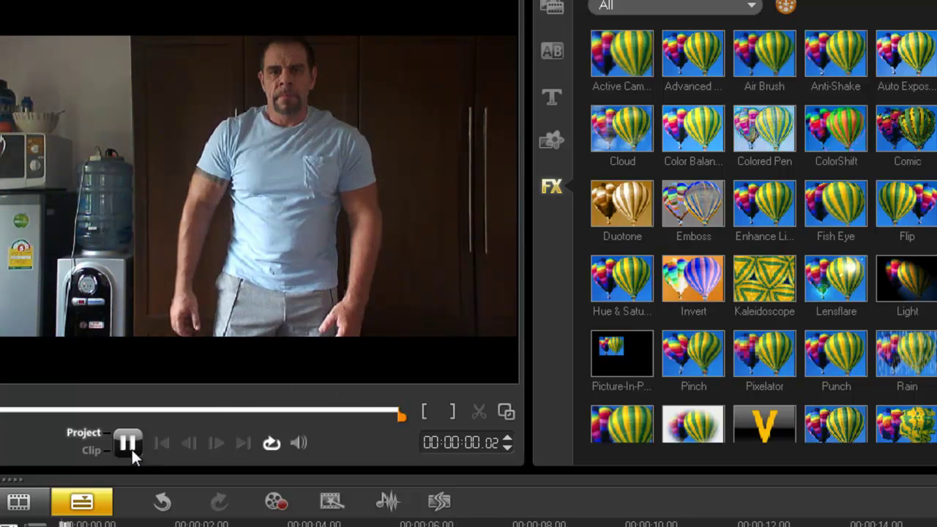
{"action": "left_click", "coordinate": [131, 447]}
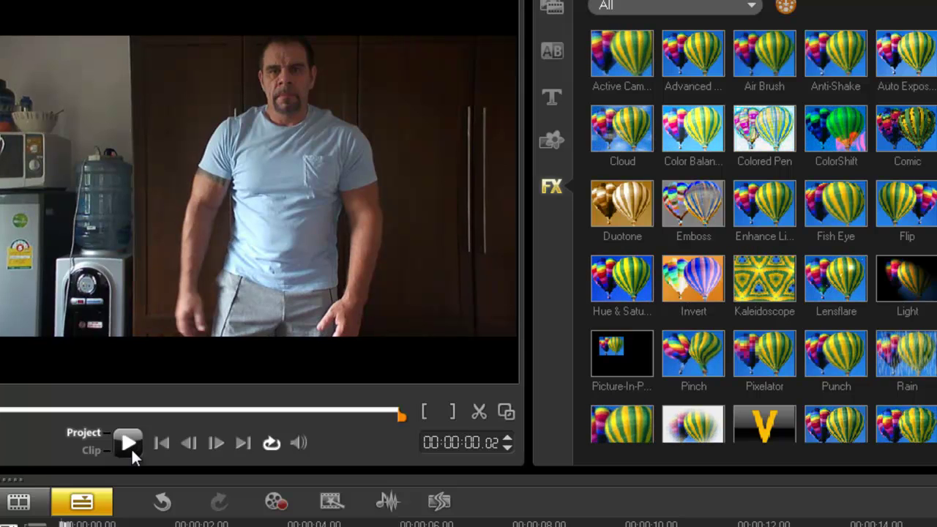